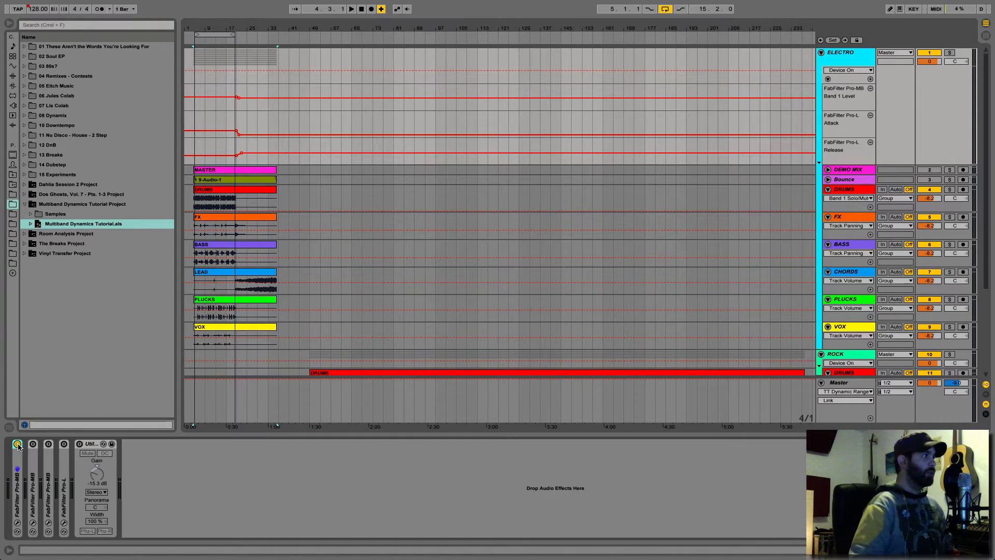
- Turn on the first FabFilter Pro-MB in the ELECTRO group's effect chain and open its interface clear of the device chain
{"action": "left_click", "coordinate": [17, 445]}
{"action": "left_click", "coordinate": [17, 523]}
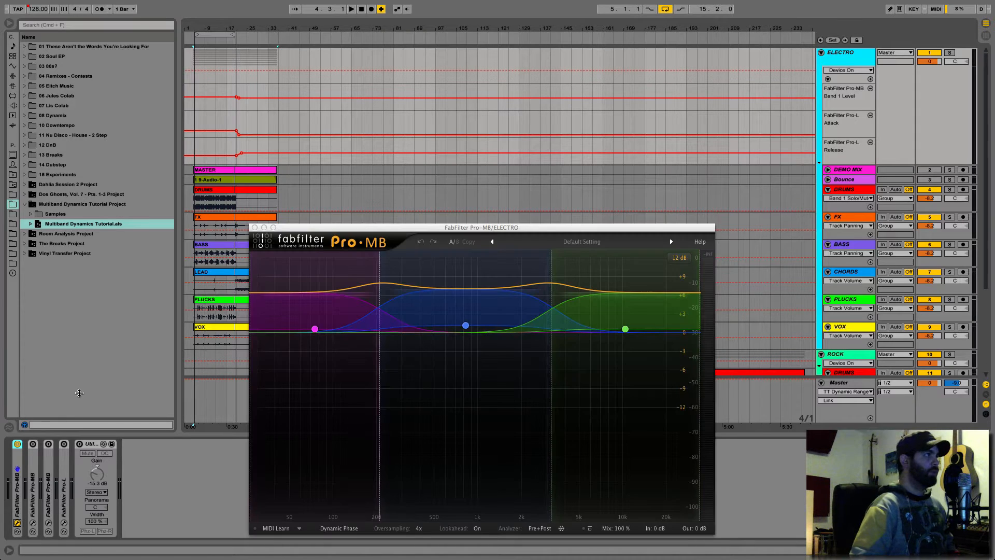
{"action": "left_click", "coordinate": [317, 229]}
{"action": "left_click_drag", "start_coordinate": [317, 230], "coordinate": [370, 91]}
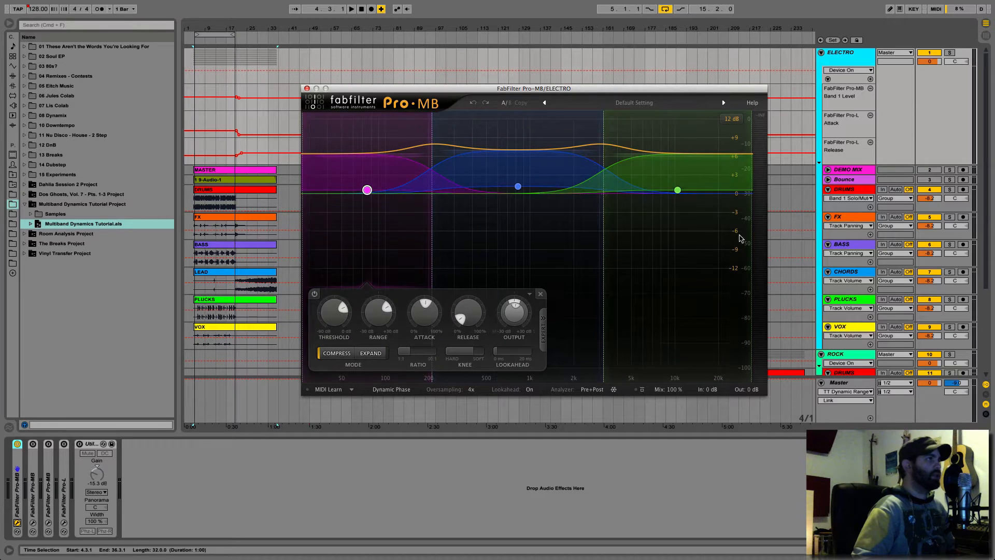
- Bypass all three frequency bands together, leaving only the low band selected
{"action": "left_click_drag", "start_coordinate": [714, 257], "coordinate": [342, 162]}
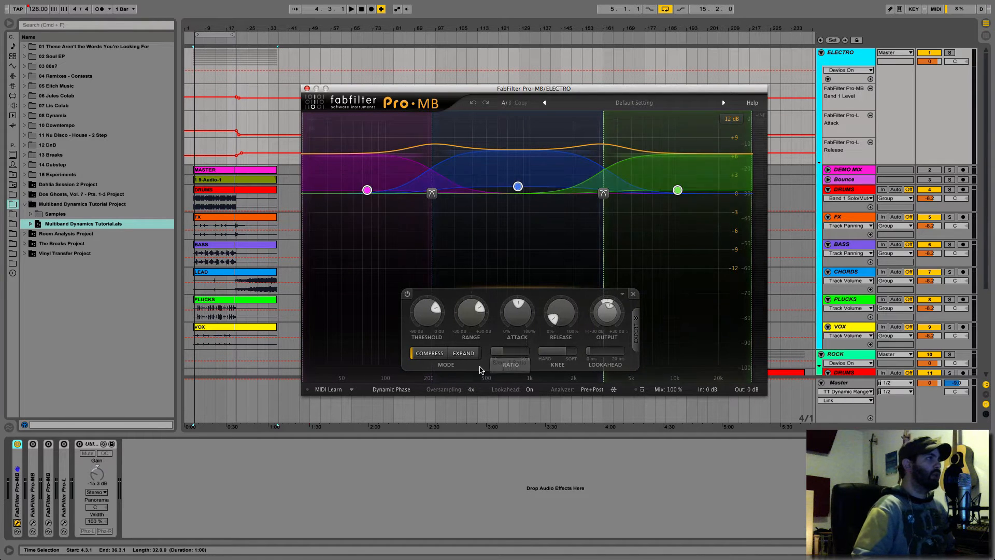
{"action": "left_click", "coordinate": [407, 294]}
{"action": "left_click", "coordinate": [373, 255]}
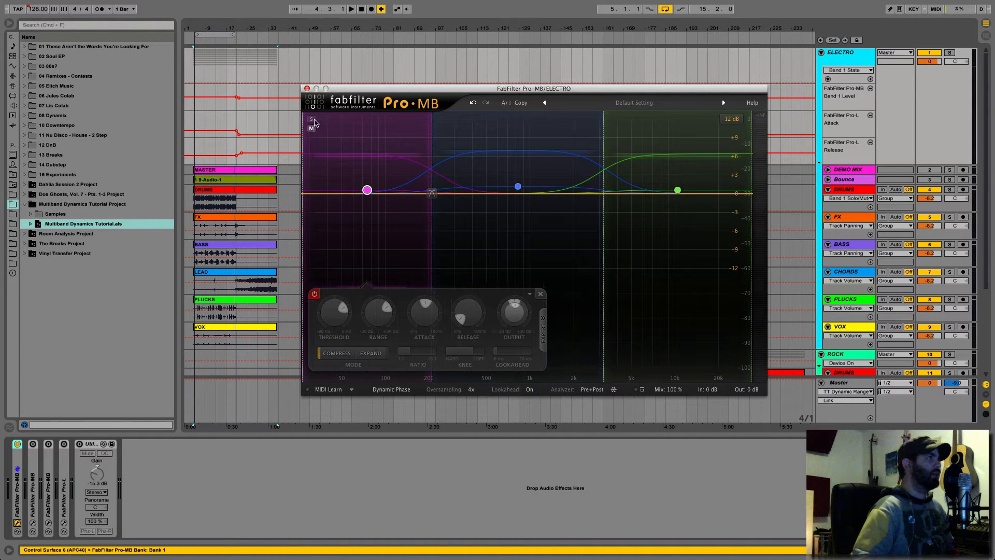
- Solo the low band during playback and lower the band 1/2 crossover to about 135 Hz
{"action": "mouse_move", "coordinate": [312, 122]}
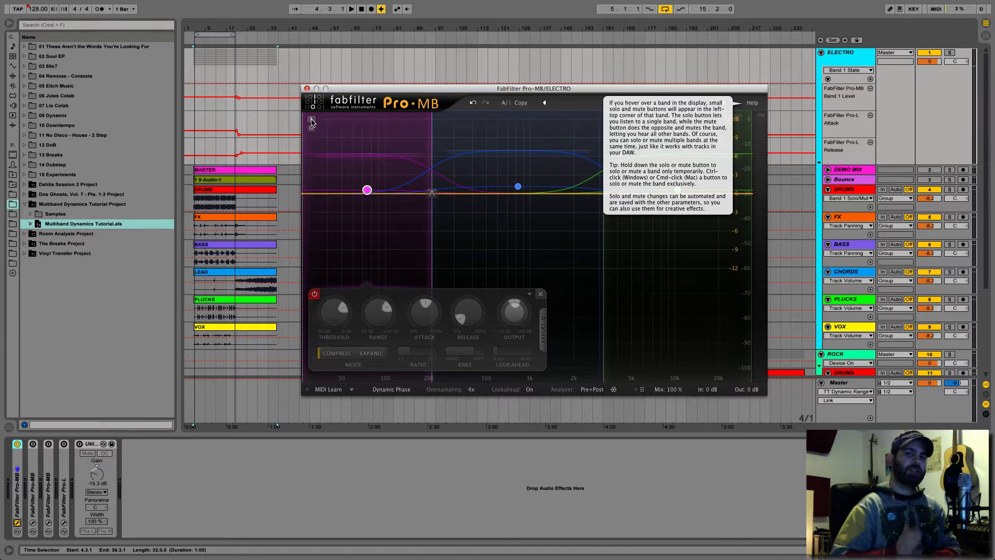
{"action": "left_click", "coordinate": [311, 120]}
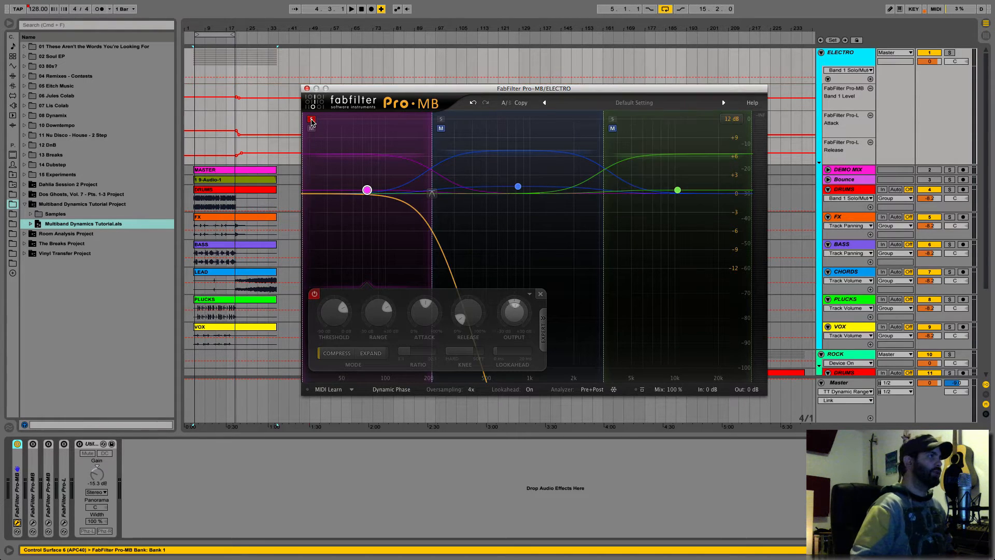
{"action": "key", "text": "space"}
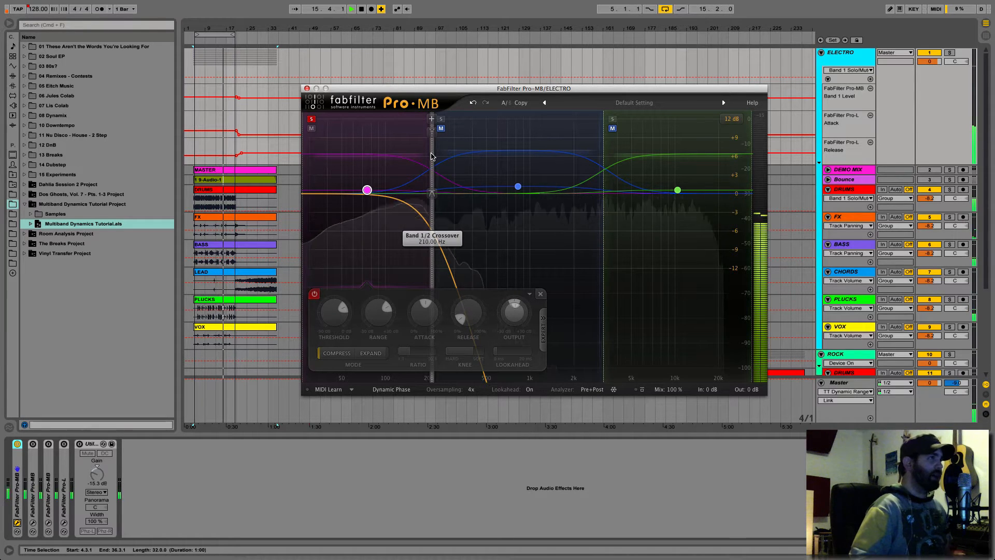
{"action": "left_click_drag", "start_coordinate": [428, 155], "coordinate": [400, 159]}
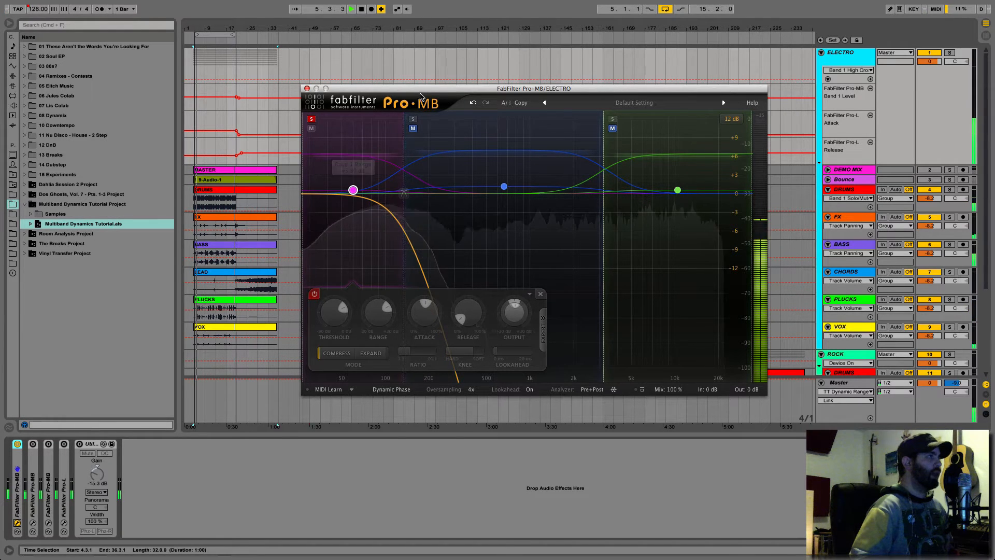
- Audition the middle band alone while raising the band 1/2 crossover to about 172 Hz, ending with its solo off and playback stopped
{"action": "mouse_move", "coordinate": [413, 121]}
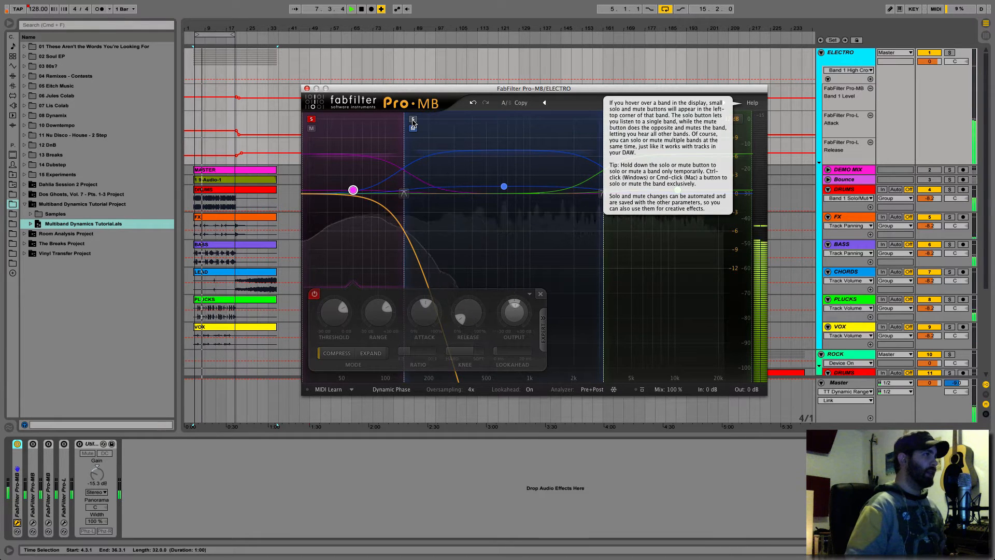
{"action": "left_click", "coordinate": [413, 128]}
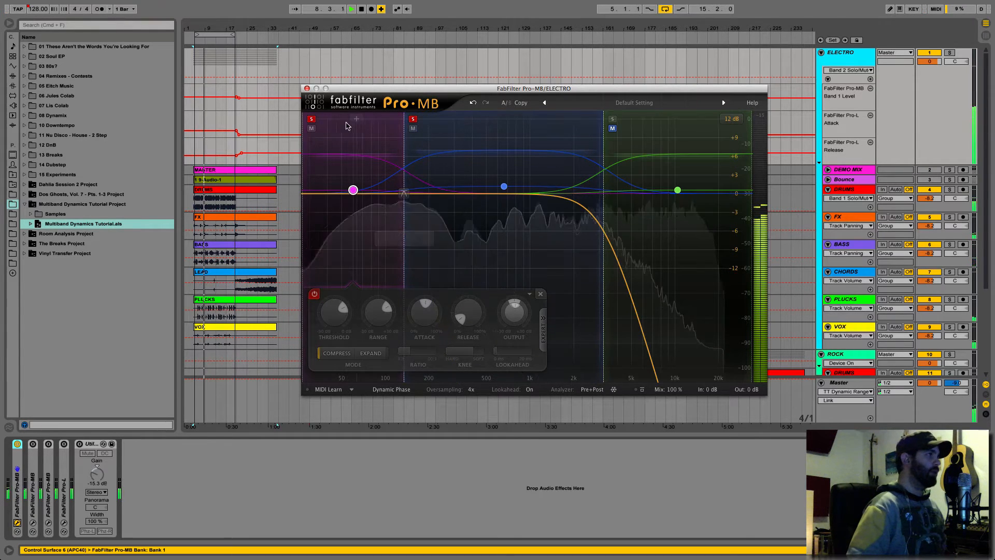
{"action": "left_click", "coordinate": [311, 128]}
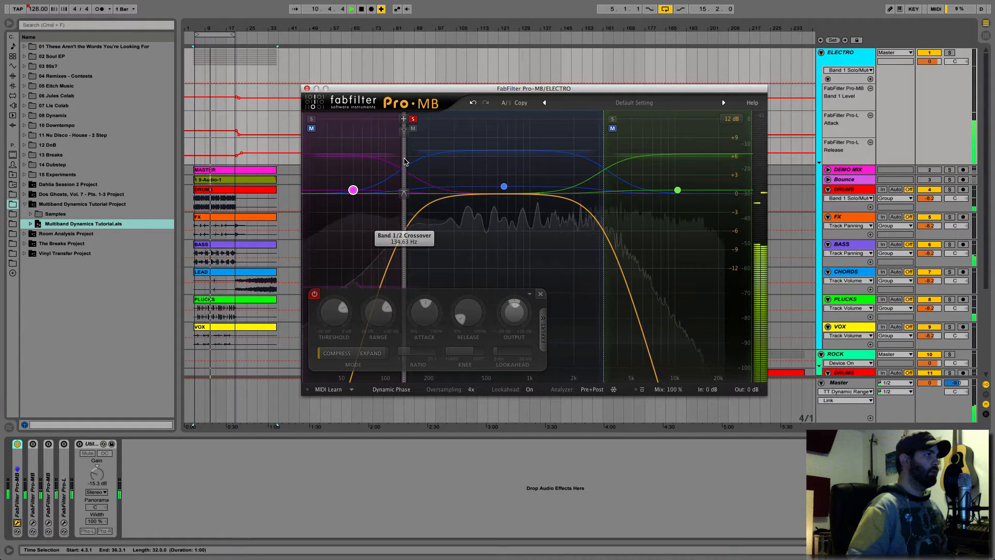
{"action": "left_click_drag", "start_coordinate": [404, 161], "coordinate": [422, 163]}
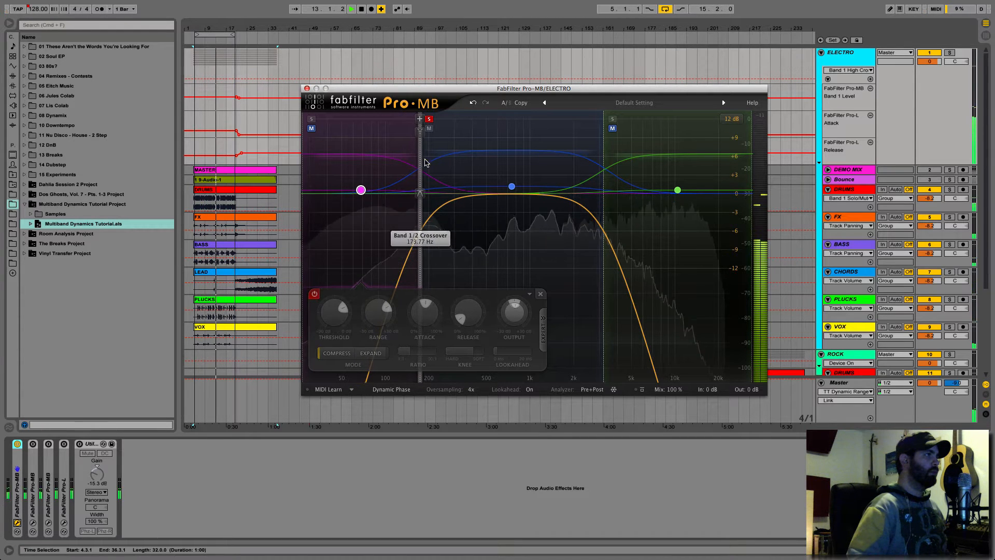
{"action": "left_click", "coordinate": [429, 120]}
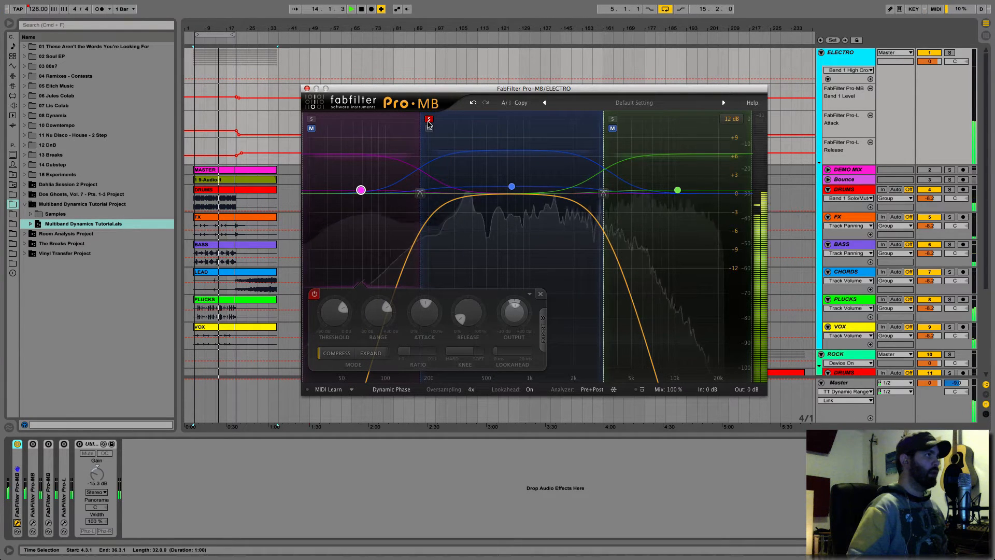
{"action": "key", "text": "space"}
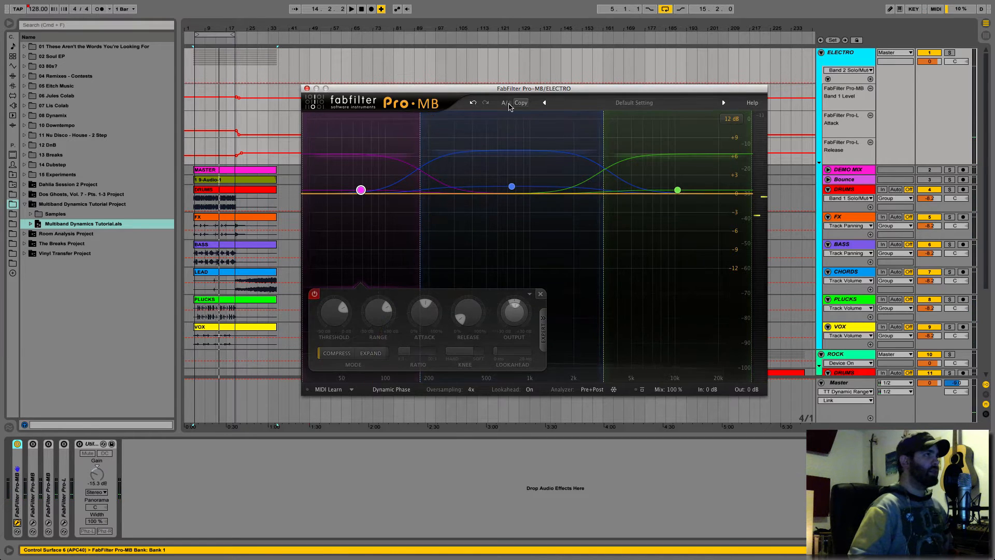
- Undo the solo and crossover changes made to the low and middle bands
{"action": "left_click", "coordinate": [473, 103]}
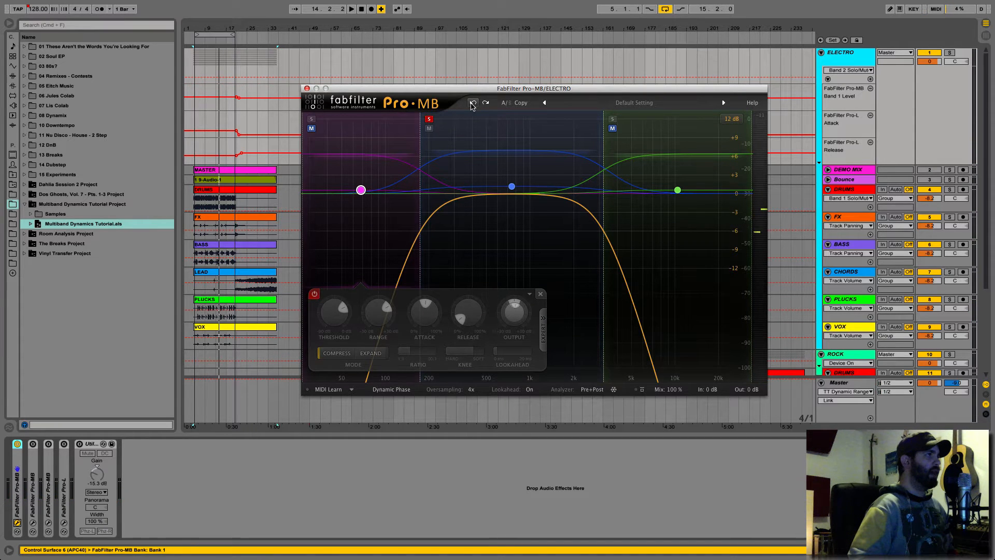
{"action": "left_click", "coordinate": [473, 103]}
{"action": "left_click", "coordinate": [472, 103]}
{"action": "left_click", "coordinate": [472, 103]}
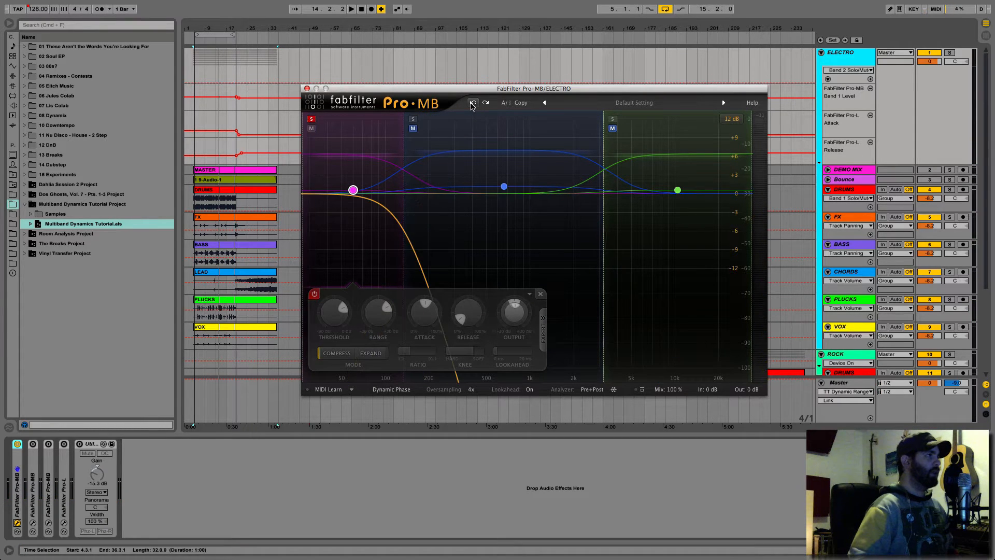
{"action": "left_click", "coordinate": [472, 103]}
{"action": "left_click", "coordinate": [473, 103]}
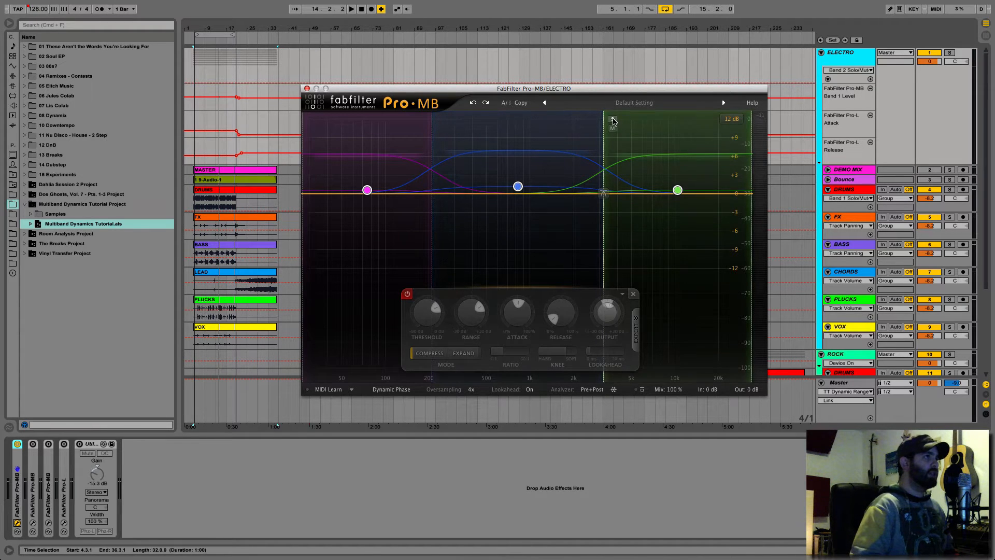
- Audition the high band in solo during playback, ending with playback stopped and the solo off
{"action": "left_click", "coordinate": [611, 119]}
{"action": "key", "text": "space"}
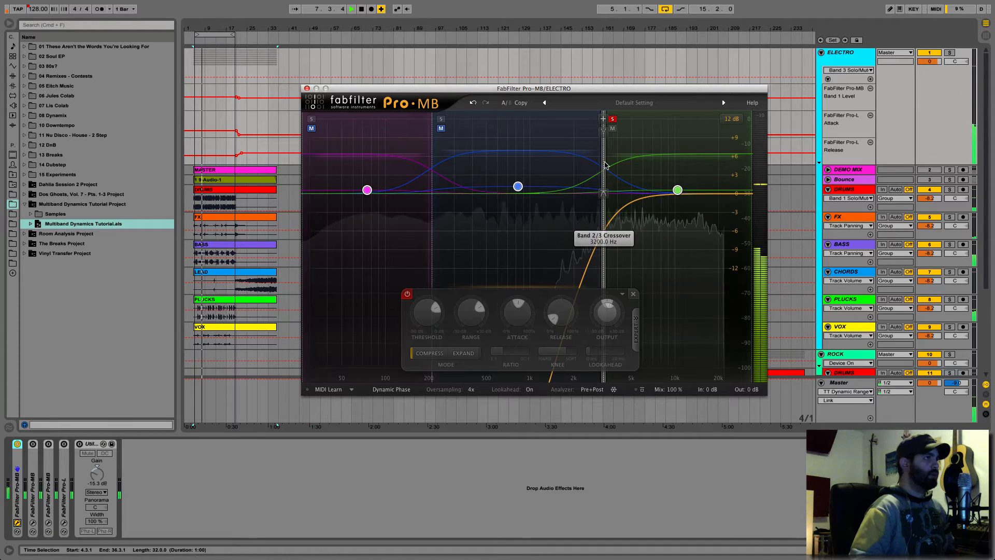
{"action": "key", "text": "space"}
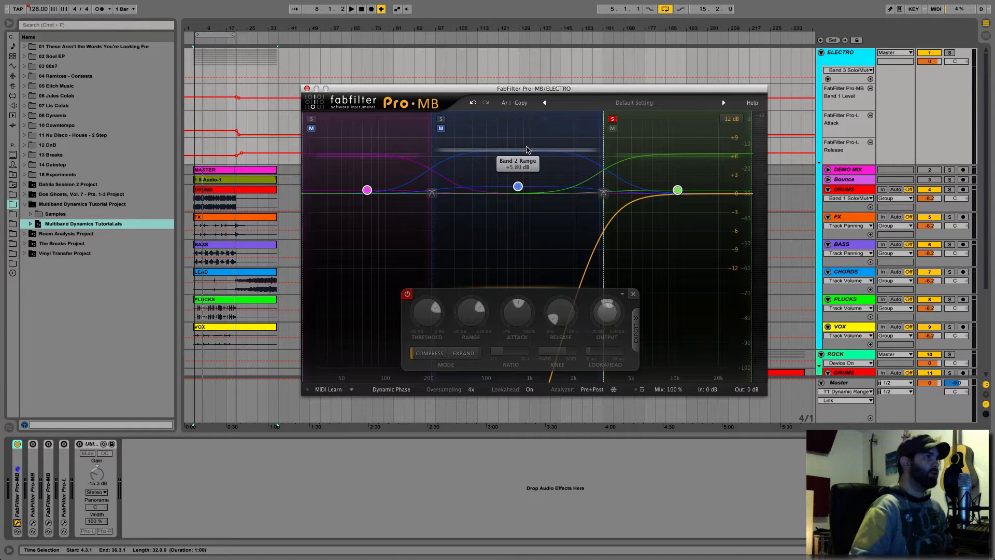
{"action": "left_click", "coordinate": [612, 120]}
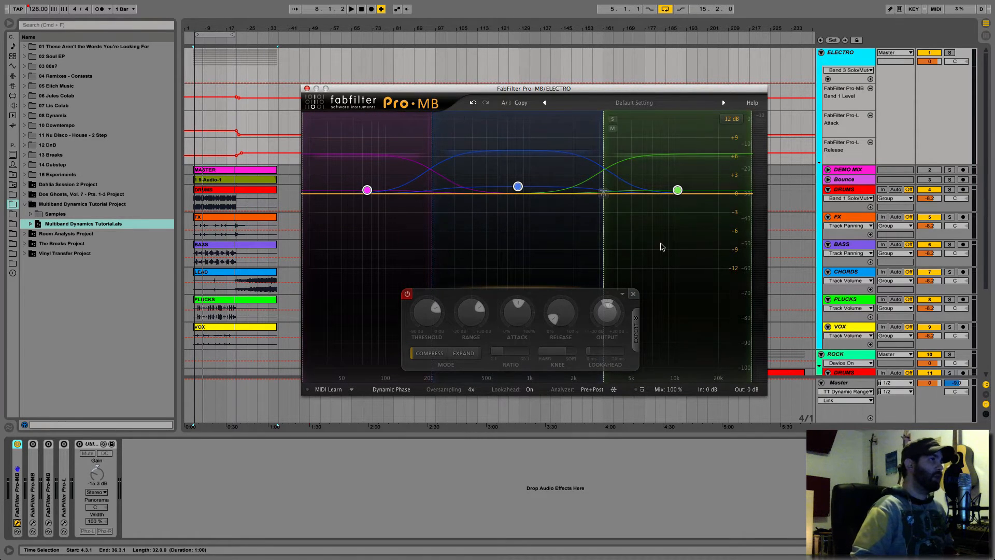
- Select all three frequency bands and turn them back on together
{"action": "left_click", "coordinate": [621, 242]}
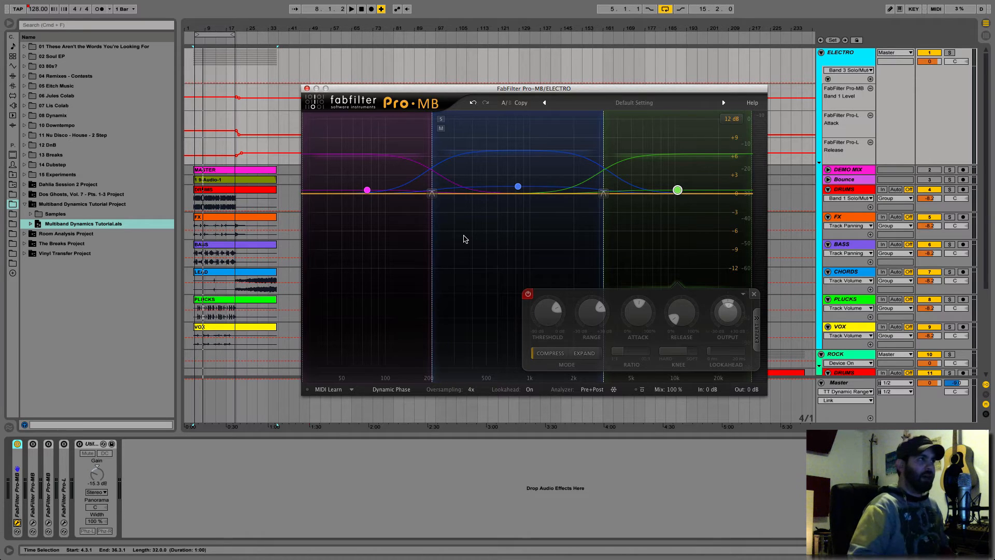
{"action": "left_click_drag", "start_coordinate": [701, 250], "coordinate": [345, 176]}
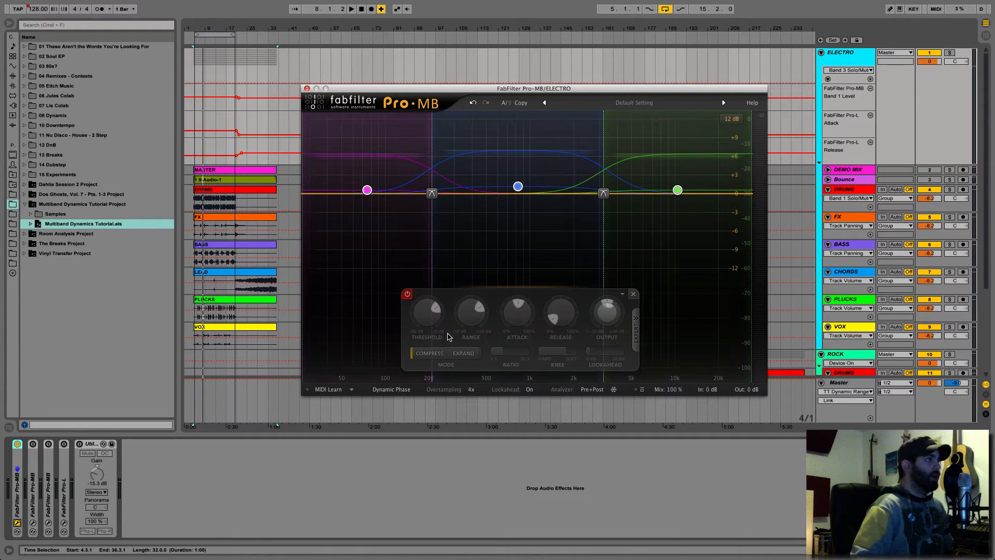
{"action": "left_click", "coordinate": [407, 294]}
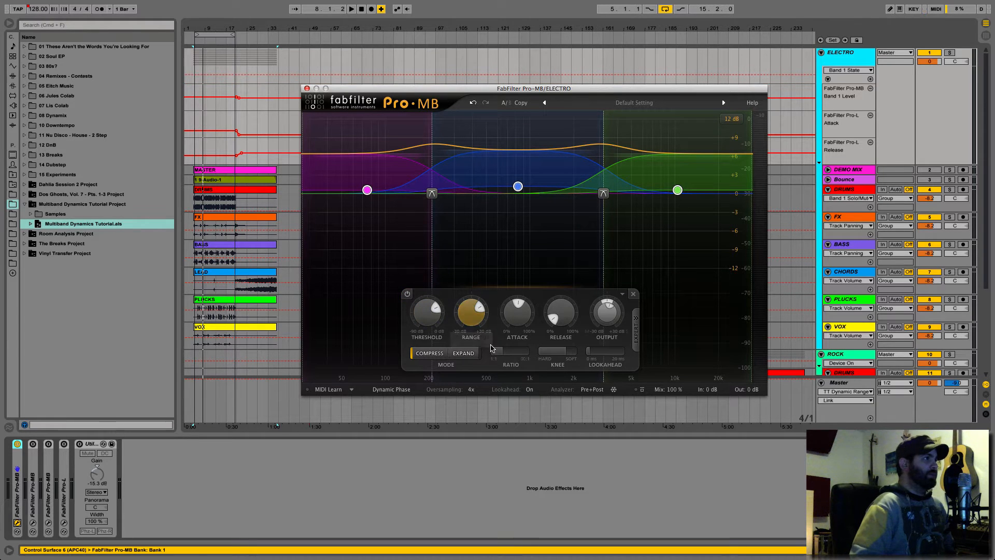
- Examine the ratio, threshold, knee, attack and release settings of the selected bands
{"action": "mouse_move", "coordinate": [515, 354]}
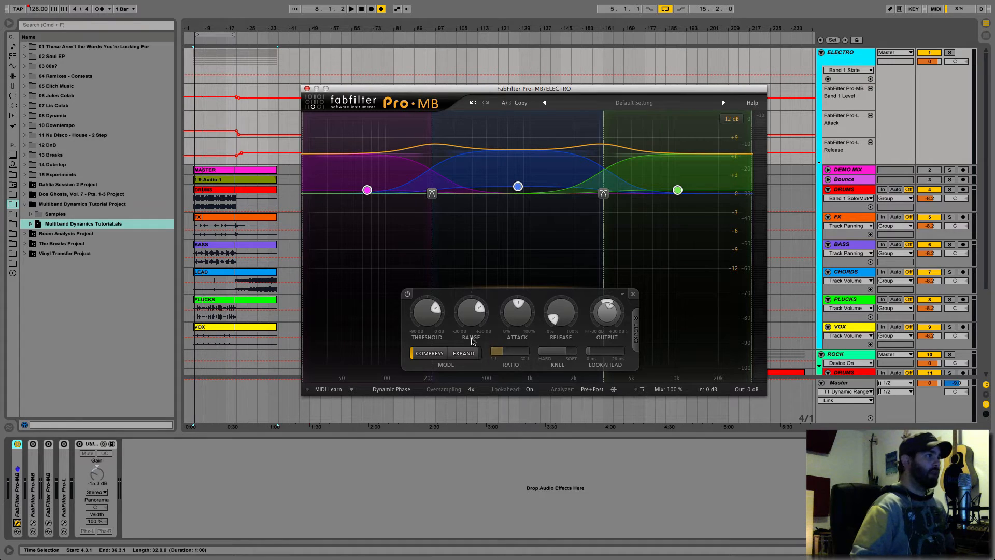
{"action": "mouse_move", "coordinate": [429, 318]}
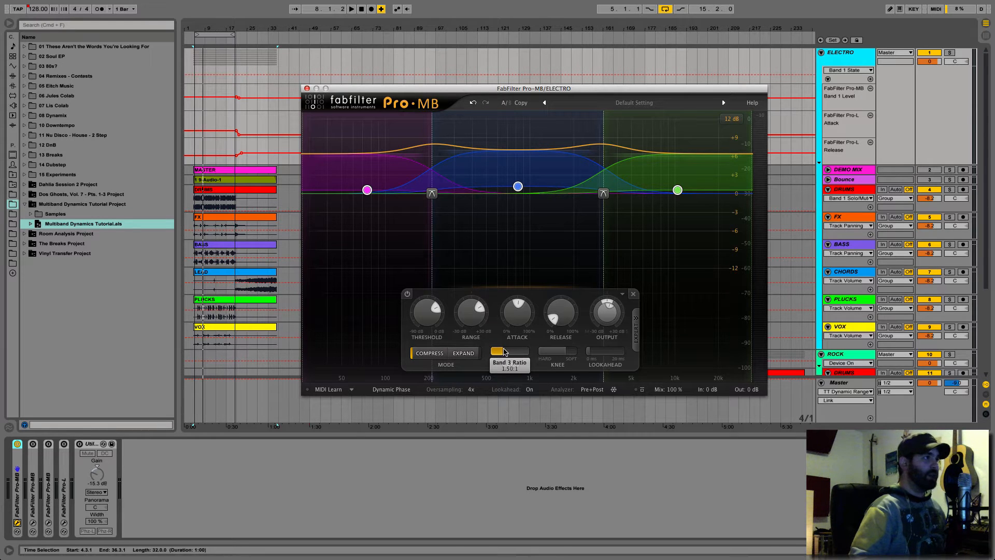
{"action": "mouse_move", "coordinate": [507, 350]}
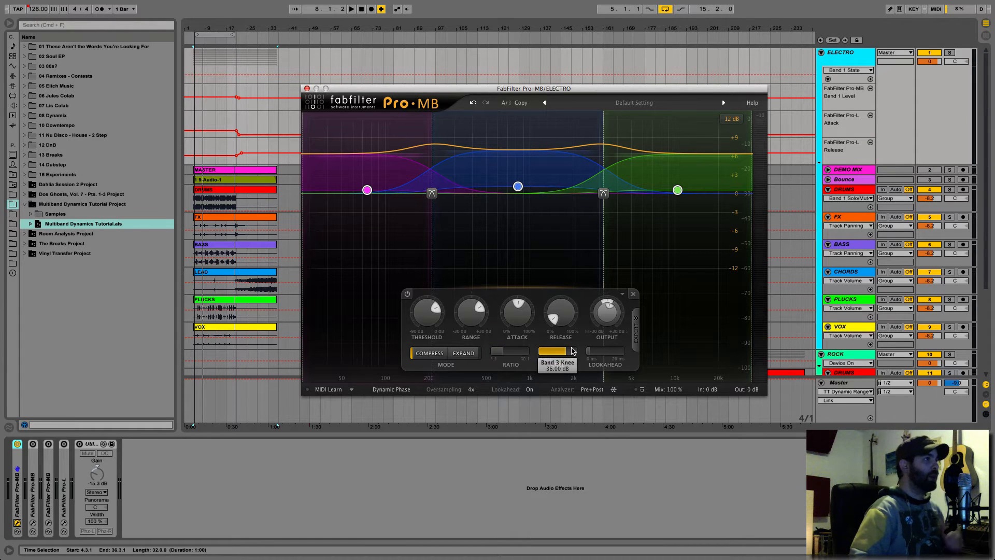
{"action": "mouse_move", "coordinate": [564, 352]}
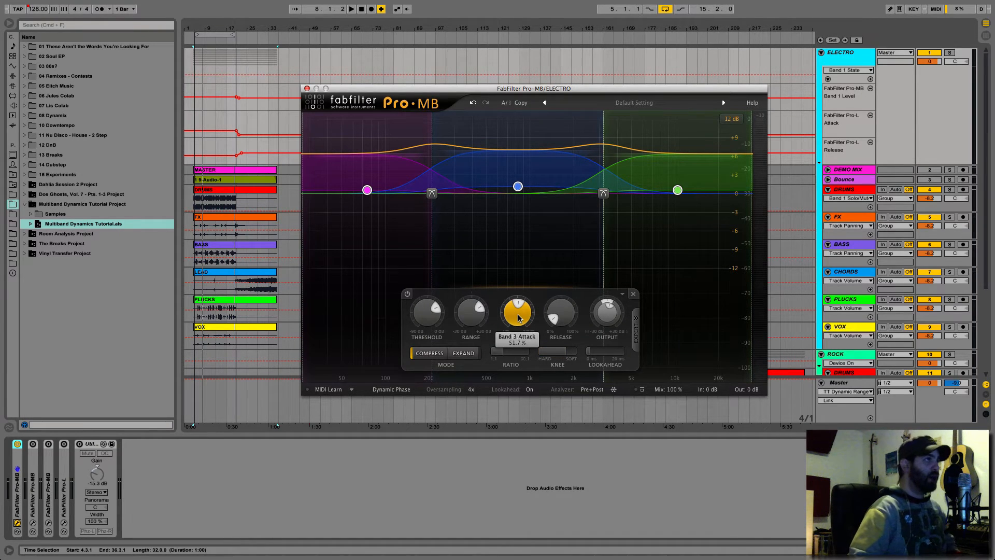
{"action": "mouse_move", "coordinate": [518, 319]}
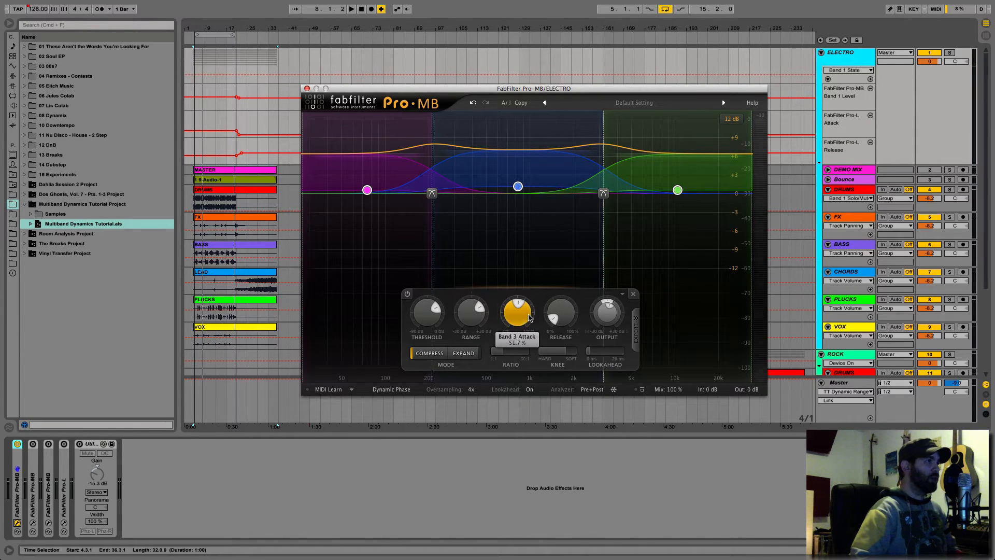
{"action": "mouse_move", "coordinate": [557, 309]}
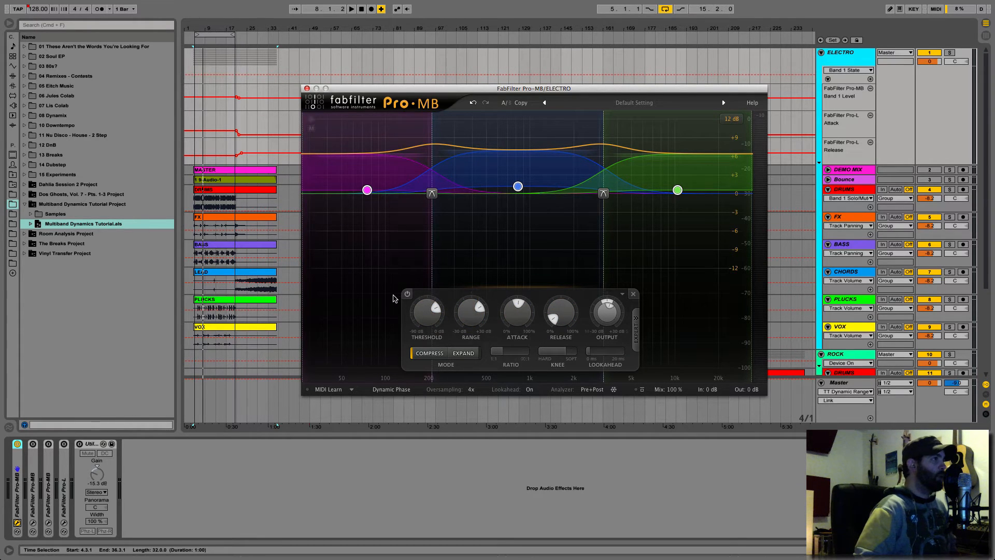
- Play the ELECTRO mix and compare it with the plug-in's global bypass on and off, ending with processing active and playback stopped
{"action": "key", "text": "space"}
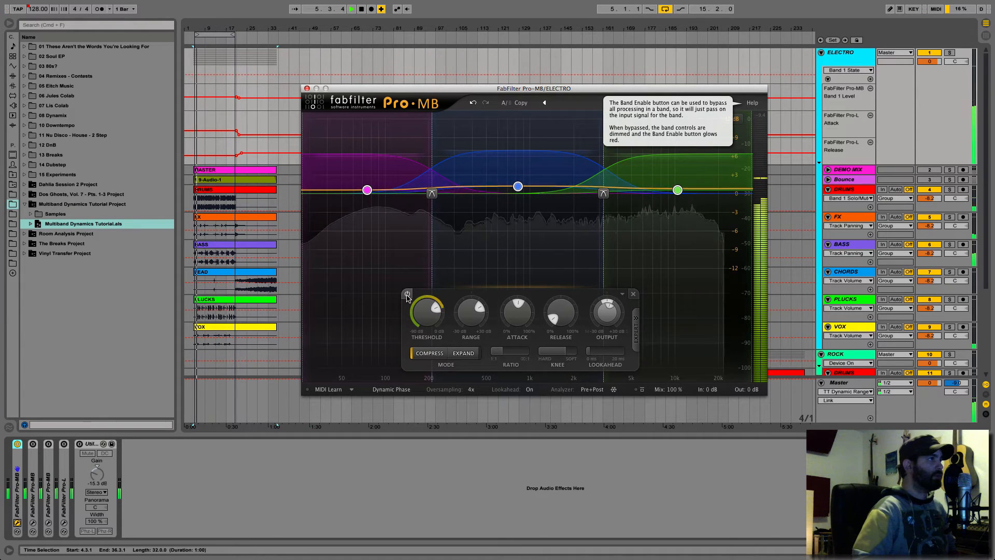
{"action": "left_click", "coordinate": [642, 392]}
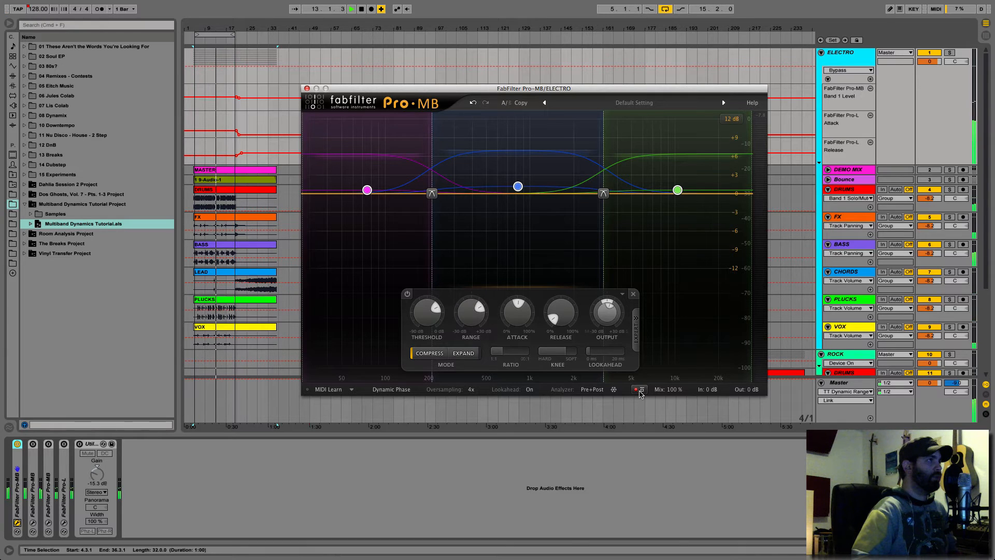
{"action": "left_click", "coordinate": [639, 390]}
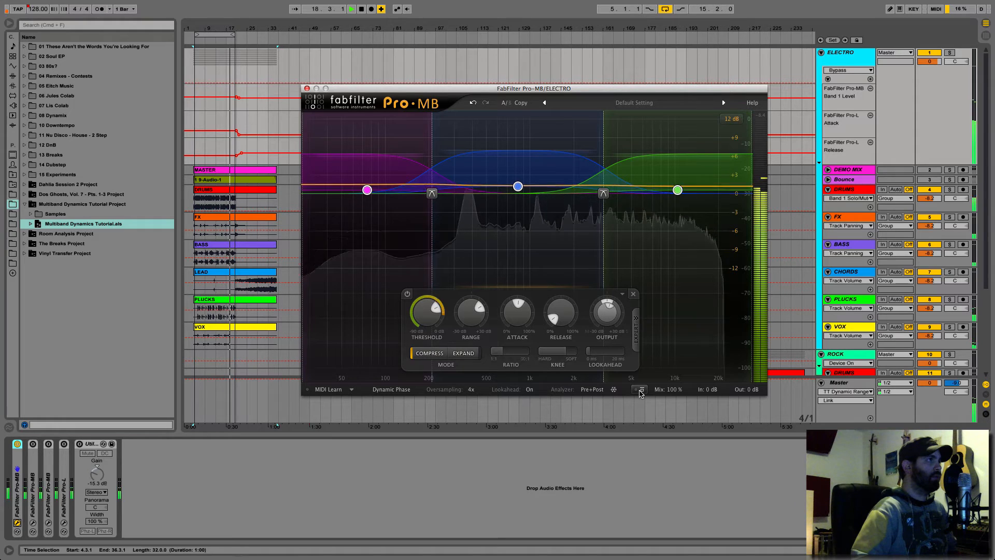
{"action": "left_click", "coordinate": [640, 392]}
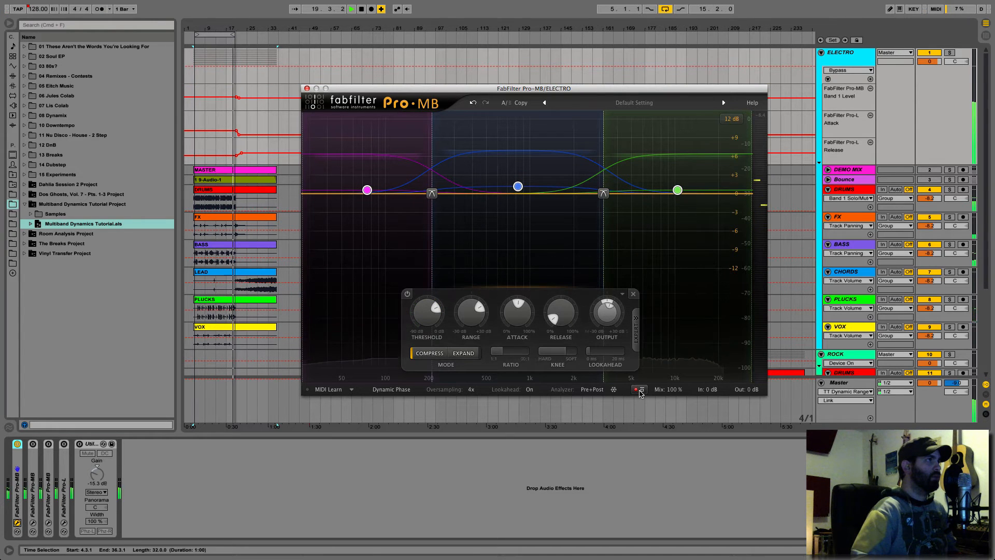
{"action": "left_click", "coordinate": [641, 393]}
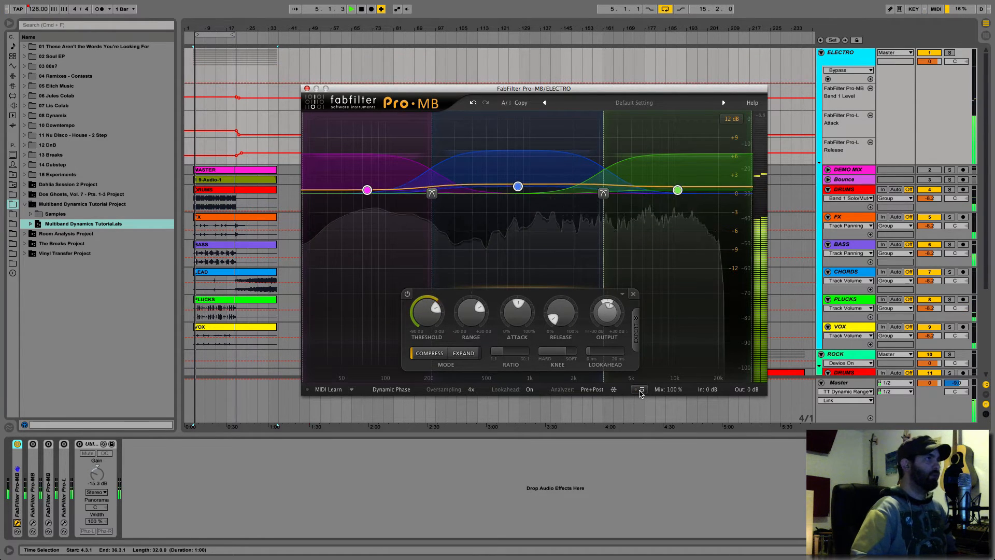
{"action": "key", "text": "space"}
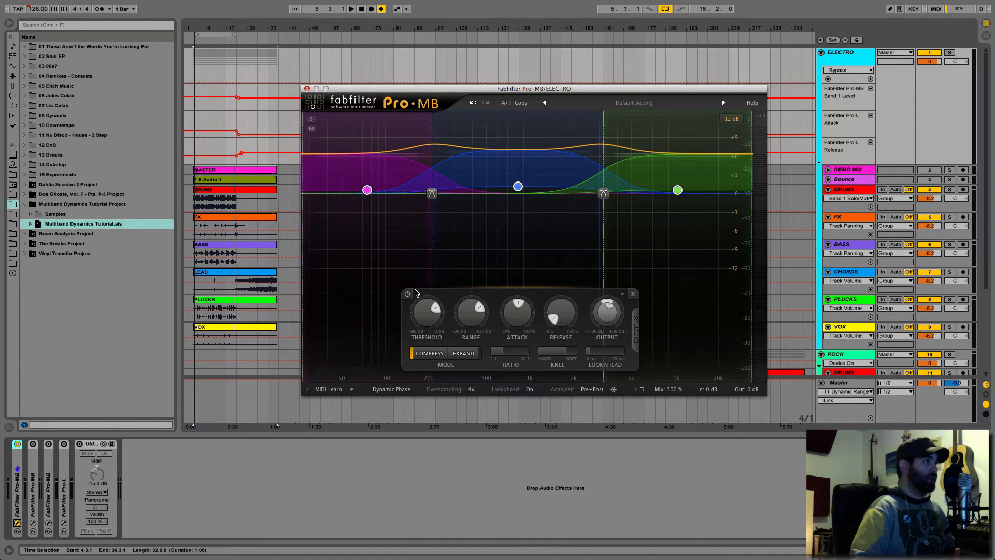
- Close the ELECTRO Pro-MB window and switch off the Glue Compressor and the FabFilter device before it on the ROCK group
{"action": "mouse_move", "coordinate": [408, 299]}
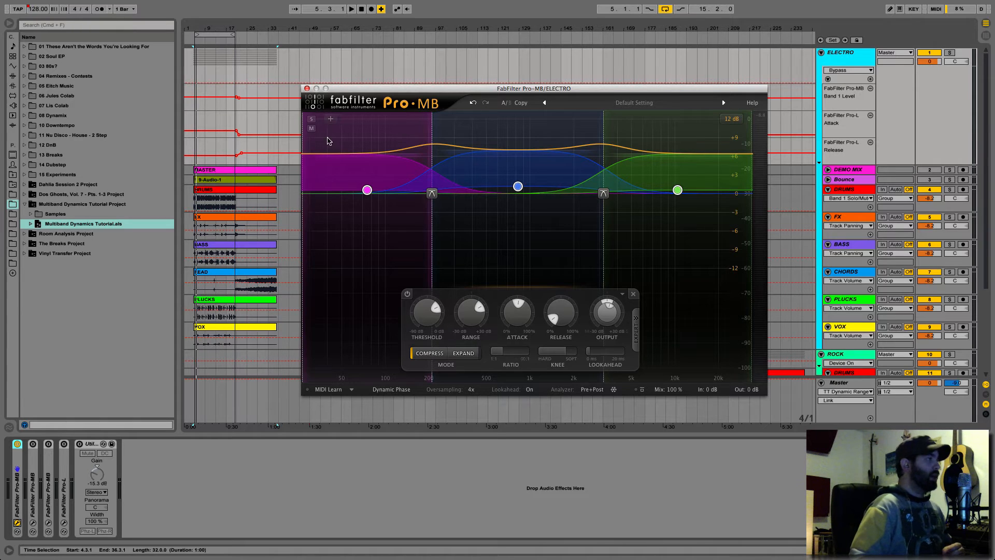
{"action": "left_click", "coordinate": [307, 89]}
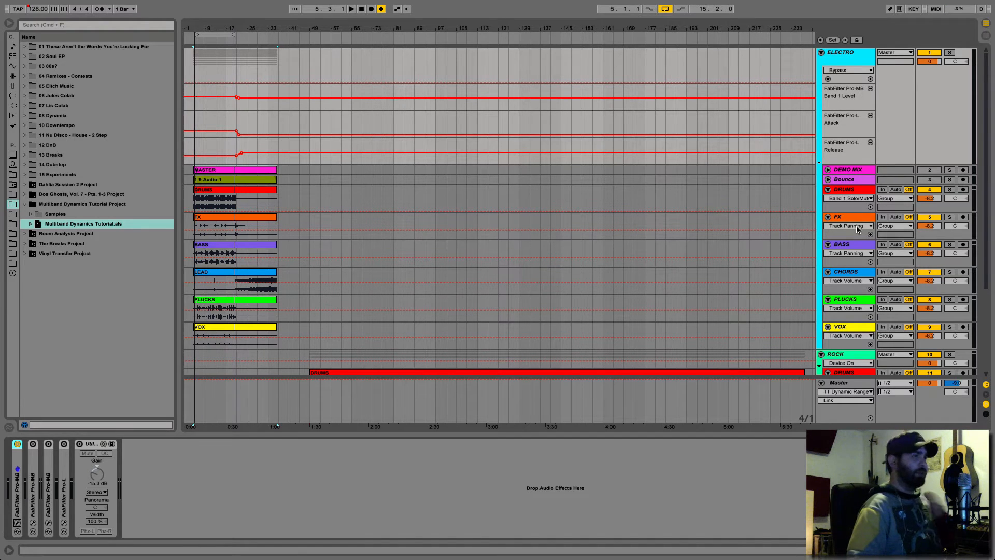
{"action": "scroll", "coordinate": [828, 273], "scroll_direction": "down", "scroll_amount": 5}
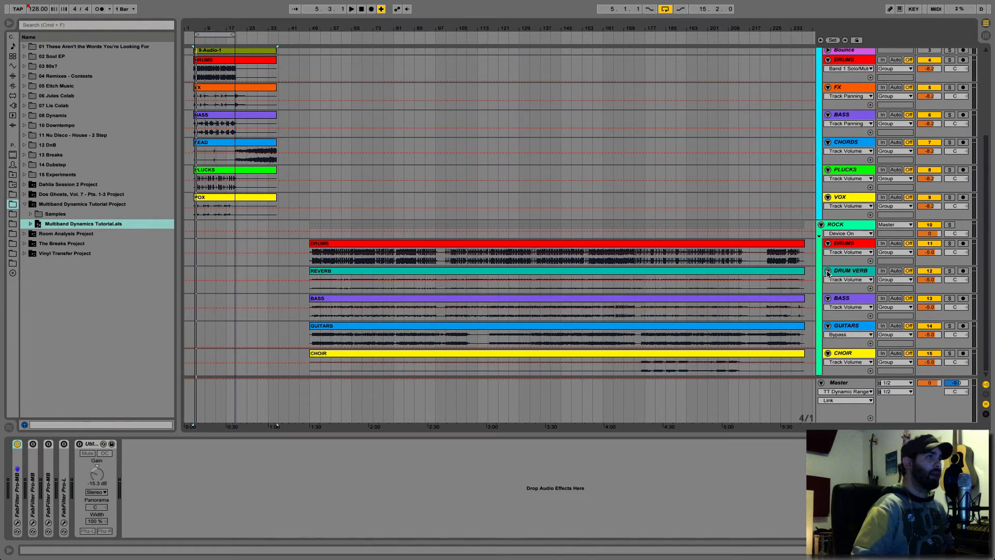
{"action": "left_click", "coordinate": [847, 229]}
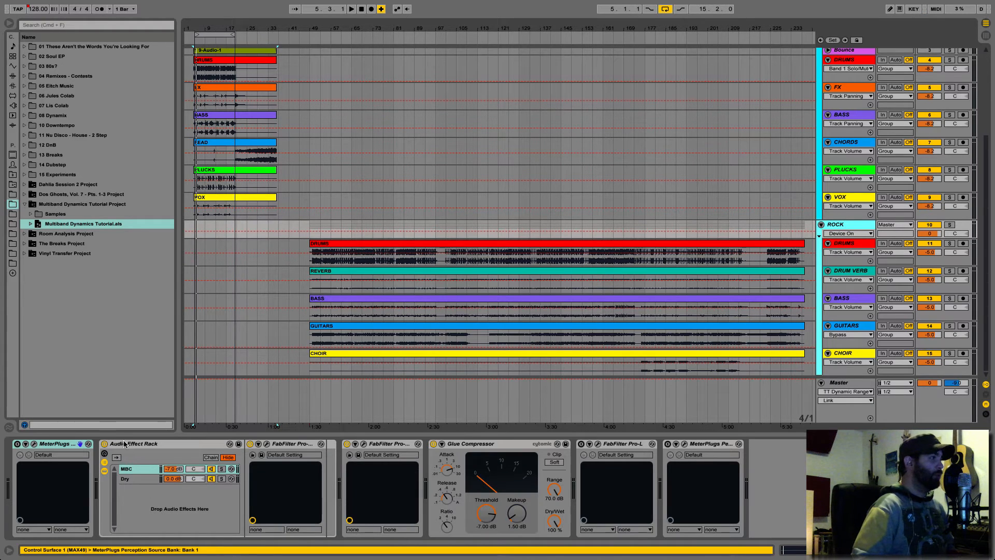
{"action": "left_click", "coordinate": [347, 444]}
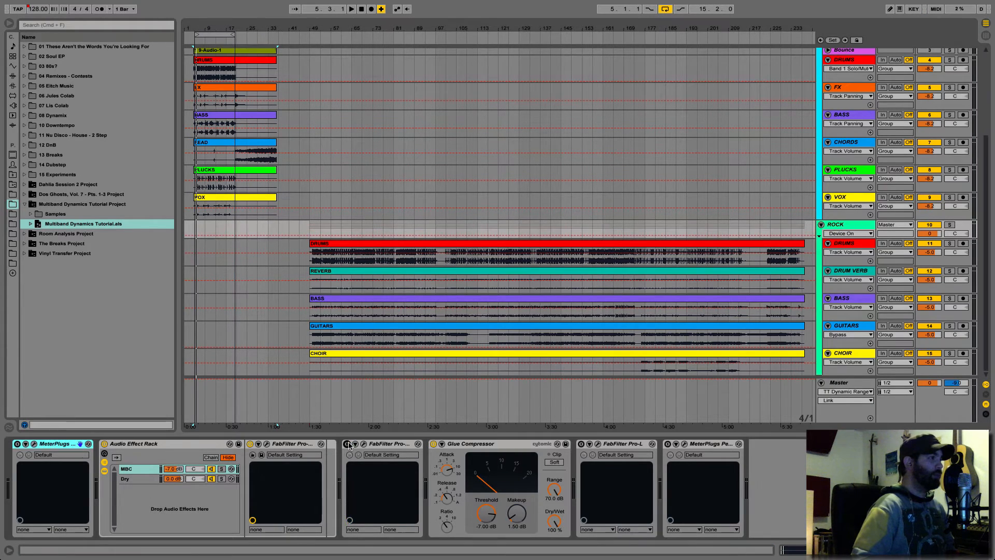
{"action": "left_click", "coordinate": [433, 444]}
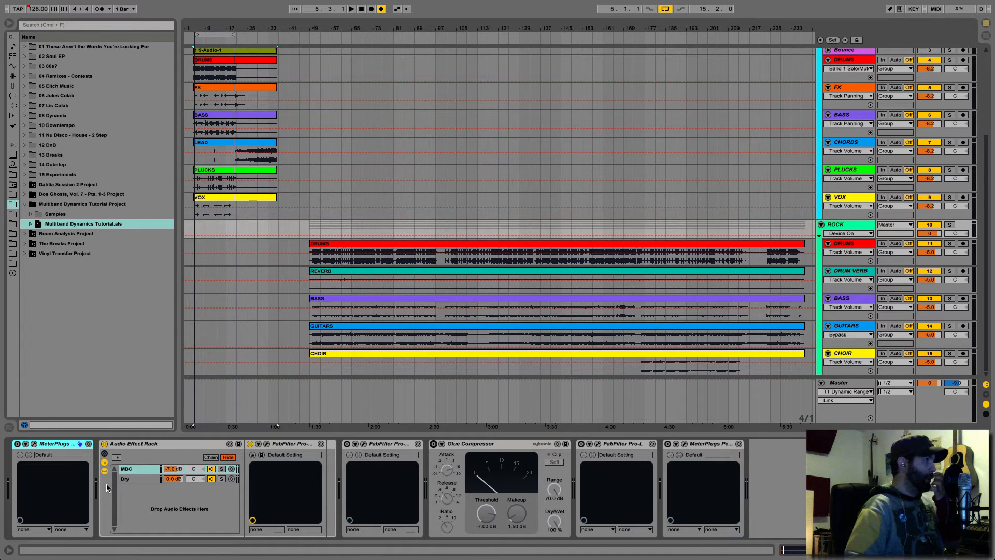
- Open the Pro-MB inside the Audio Effect Rack's MBC chain on the ROCK group and move its window above the device chain
{"action": "left_click", "coordinate": [138, 454]}
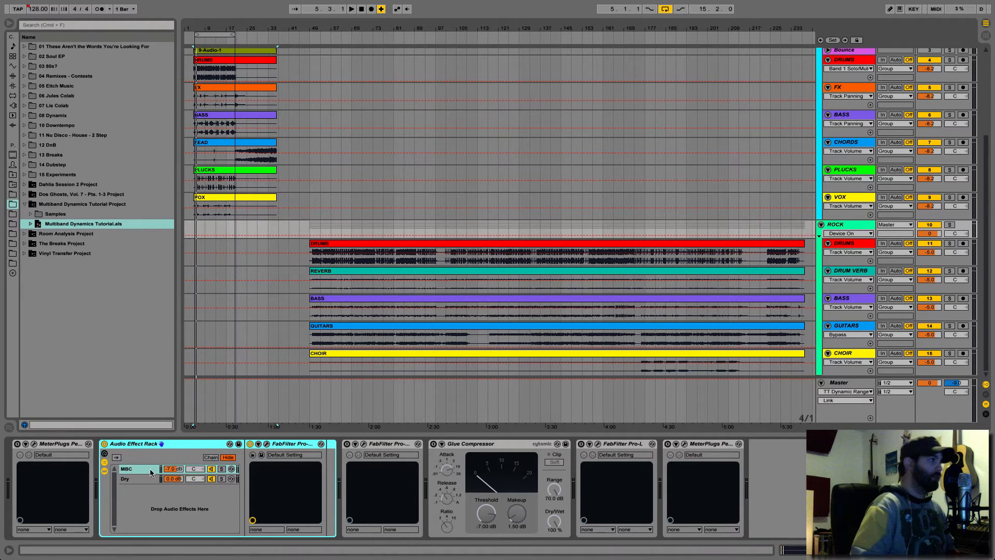
{"action": "left_click", "coordinate": [266, 444]}
{"action": "left_click_drag", "start_coordinate": [260, 255], "coordinate": [322, 43]}
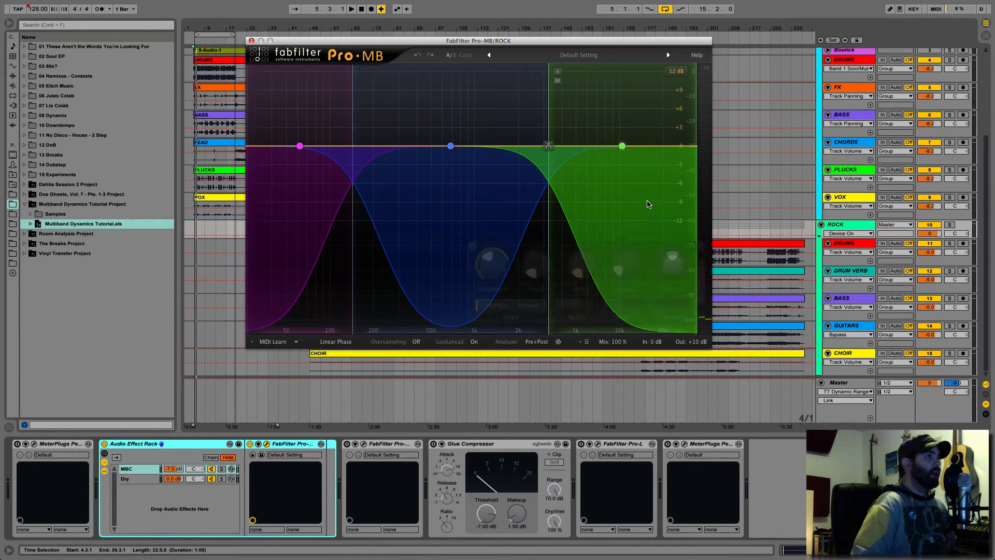
- Select all three frequency bands of the ROCK Pro-MB and examine their range, ratio and knee settings
{"action": "left_click_drag", "start_coordinate": [647, 203], "coordinate": [275, 100]}
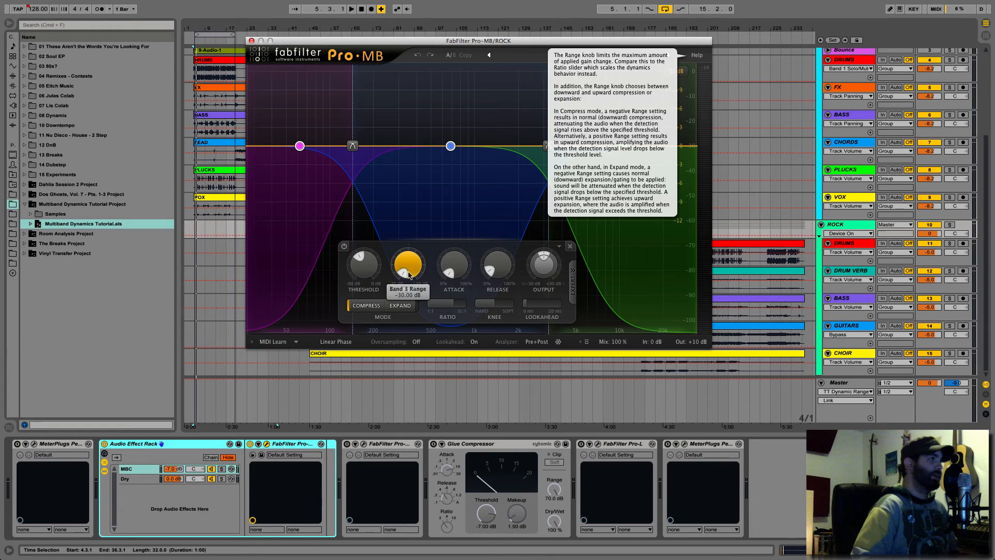
{"action": "mouse_move", "coordinate": [414, 273]}
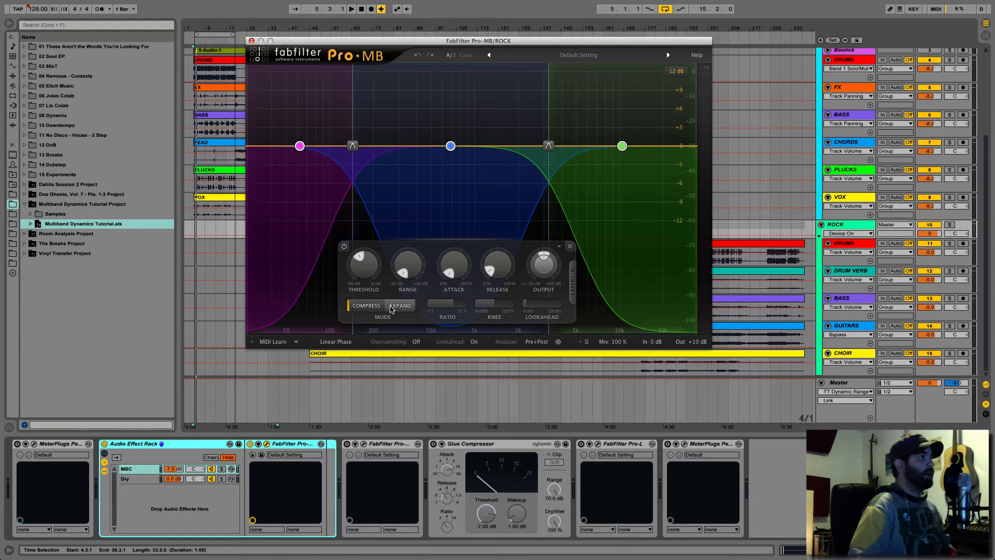
{"action": "mouse_move", "coordinate": [453, 303]}
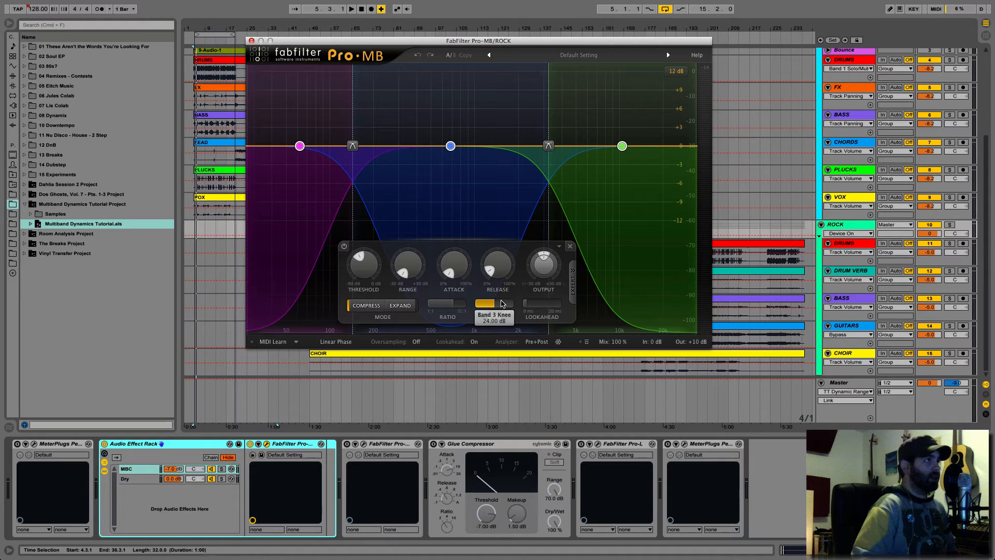
{"action": "mouse_move", "coordinate": [498, 305]}
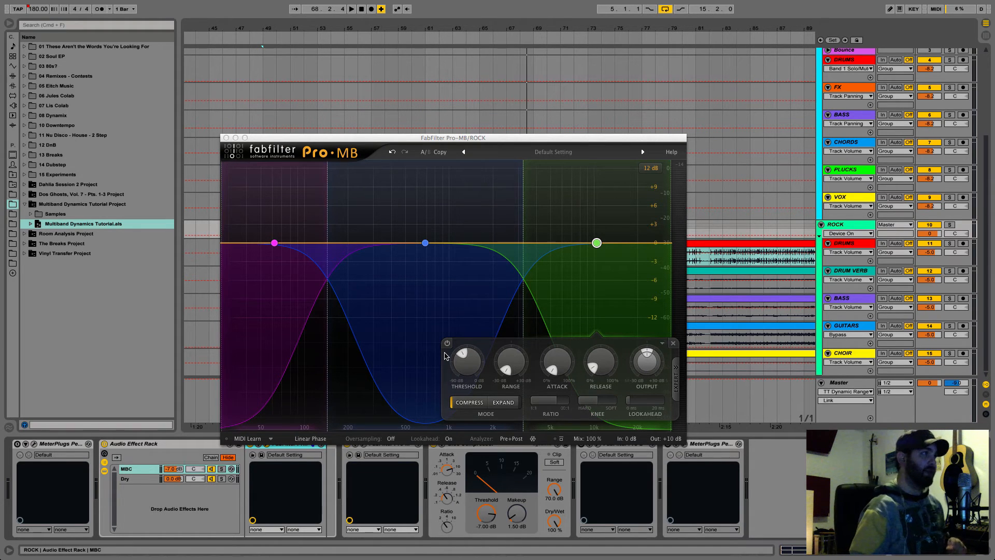
- Review the Linear Phase, Dynamic Phase and Minimum Phase processing modes and their help description, keeping Linear Phase
{"action": "left_click", "coordinate": [311, 440]}
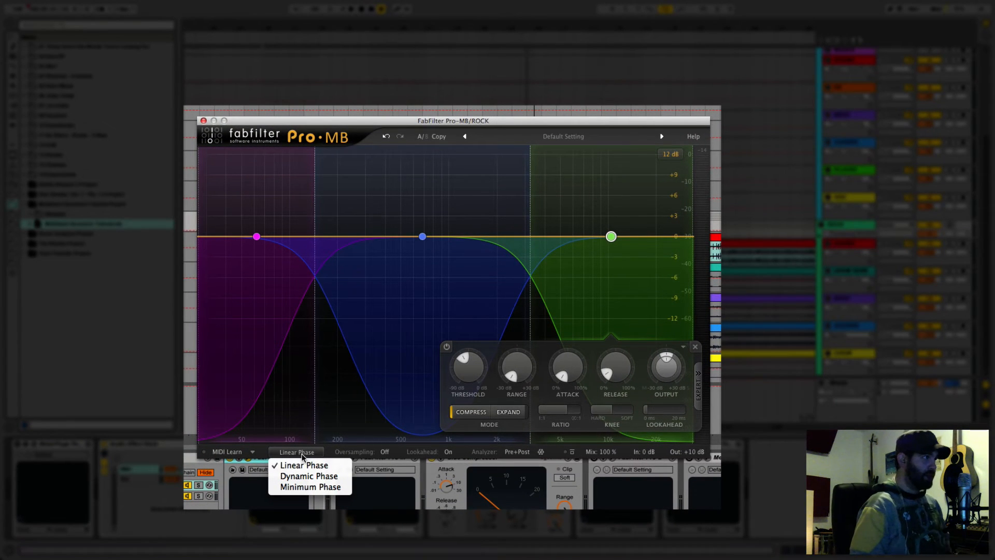
{"action": "left_click", "coordinate": [302, 454]}
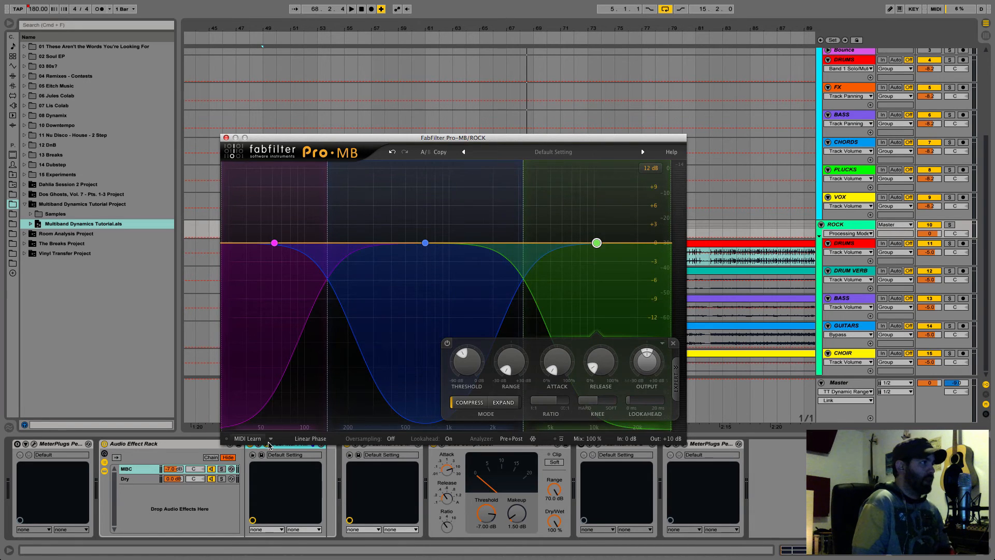
{"action": "left_click", "coordinate": [314, 439]}
{"action": "left_click", "coordinate": [314, 439]}
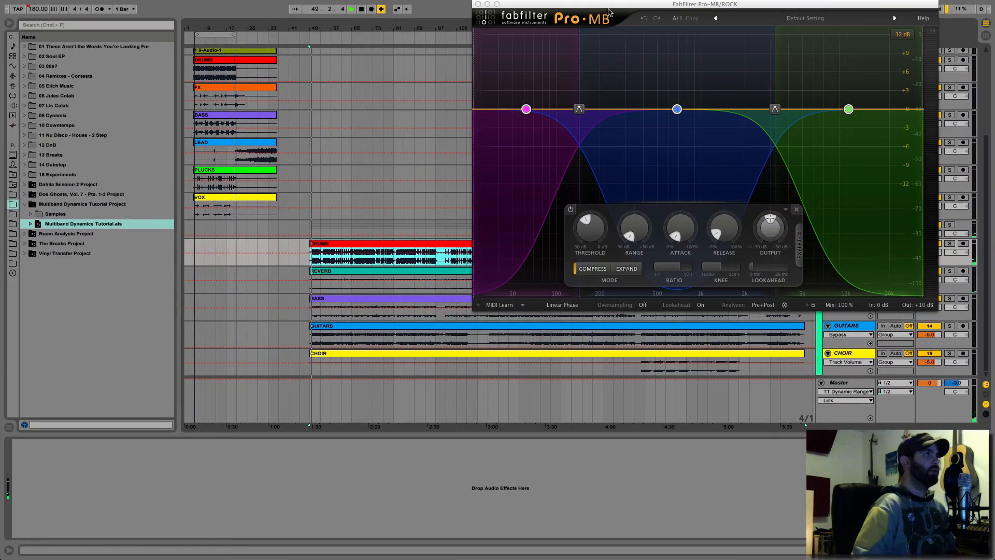
- Move the Pro-MB window clear of the track headers and show the ROCK group's devices, ending with the rack off and playback stopped
{"action": "left_click_drag", "start_coordinate": [608, 11], "coordinate": [330, 56]}
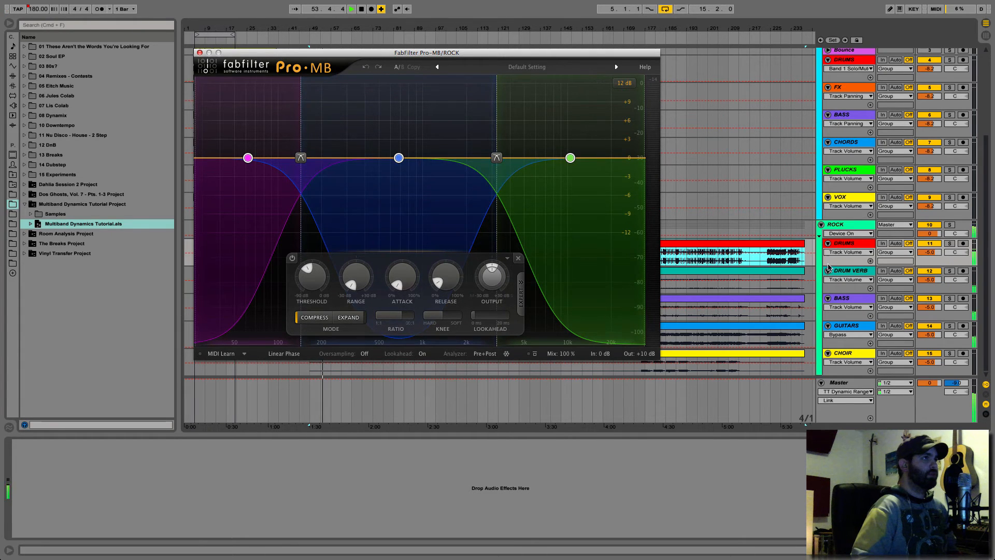
{"action": "left_click", "coordinate": [841, 227]}
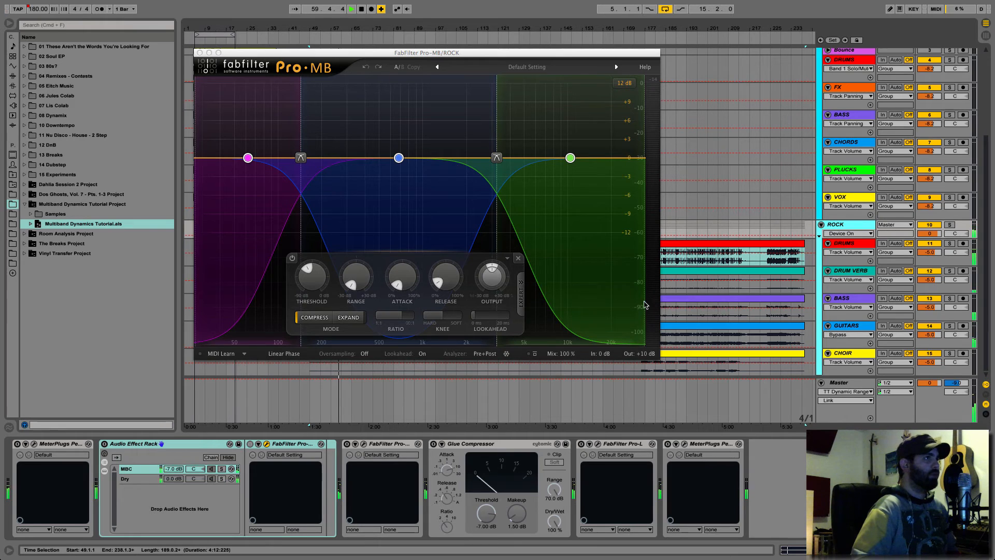
{"action": "left_click", "coordinate": [804, 238]}
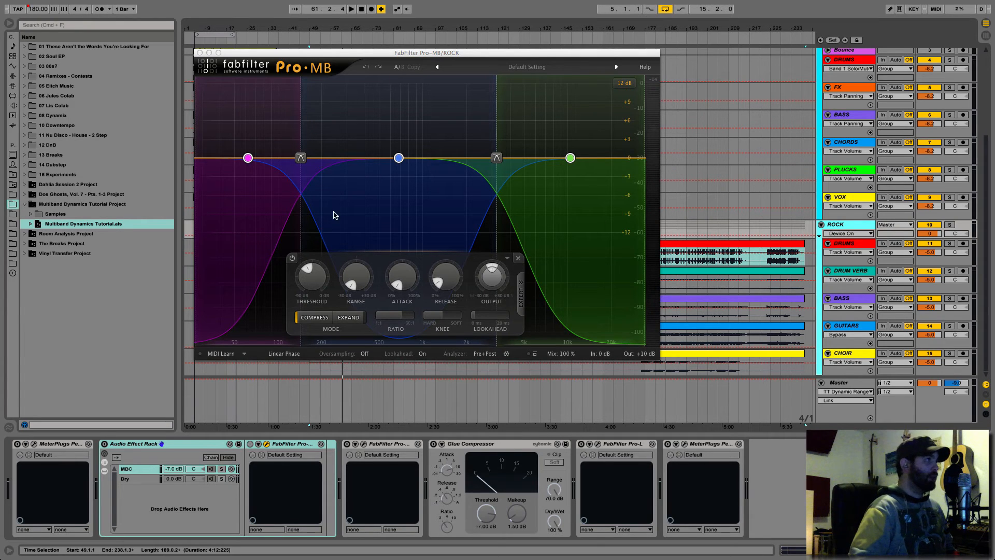
- Inspect the low, mid and high bands of the ROCK Pro-MB in turn, along with the two crossover points
{"action": "left_click", "coordinate": [269, 106]}
{"action": "mouse_move", "coordinate": [302, 121]}
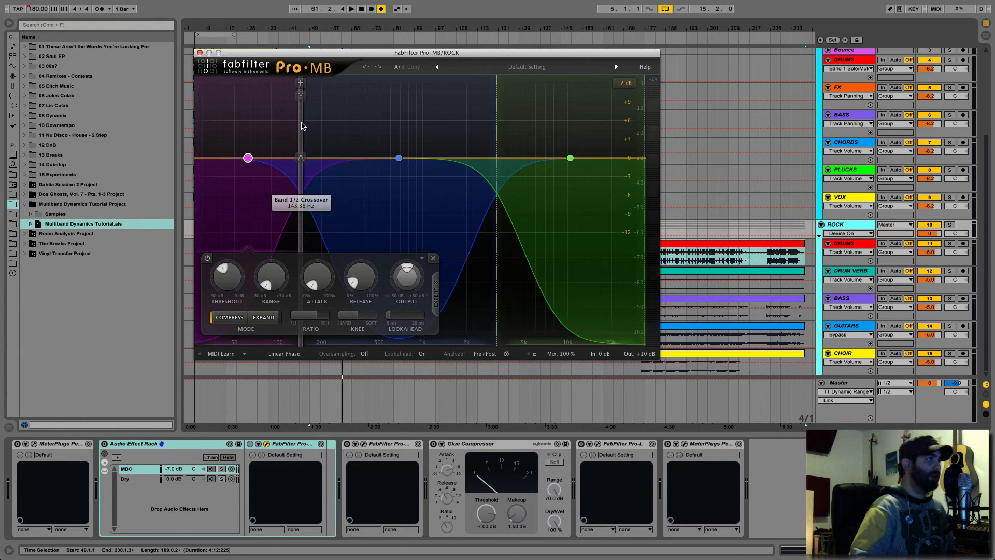
{"action": "mouse_move", "coordinate": [498, 108]}
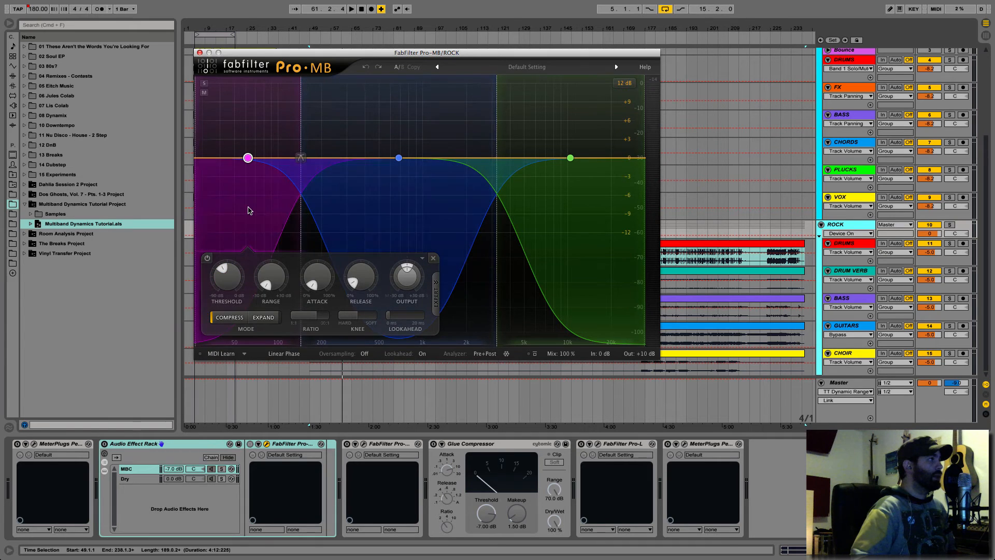
{"action": "left_click", "coordinate": [367, 195]}
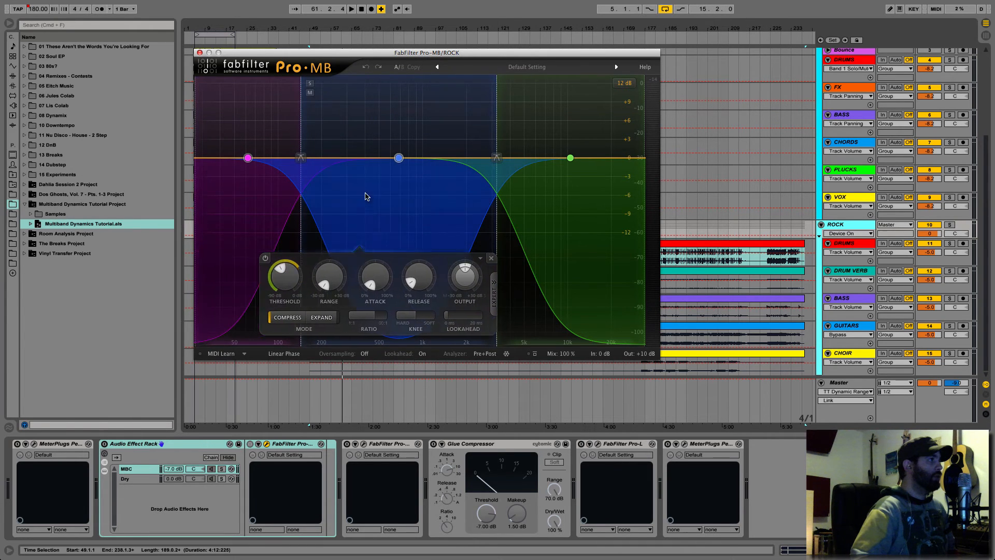
{"action": "left_click", "coordinate": [524, 220]}
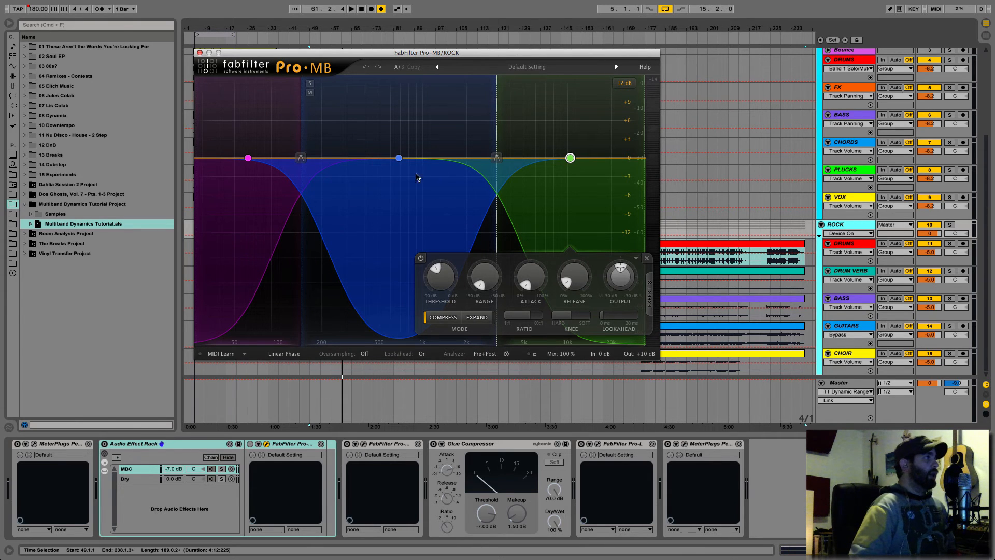
- Shift the Pro-MB window slightly, turn the Audio Effect Rack back on and solo its MBC chain
{"action": "left_click_drag", "start_coordinate": [364, 57], "coordinate": [391, 57]}
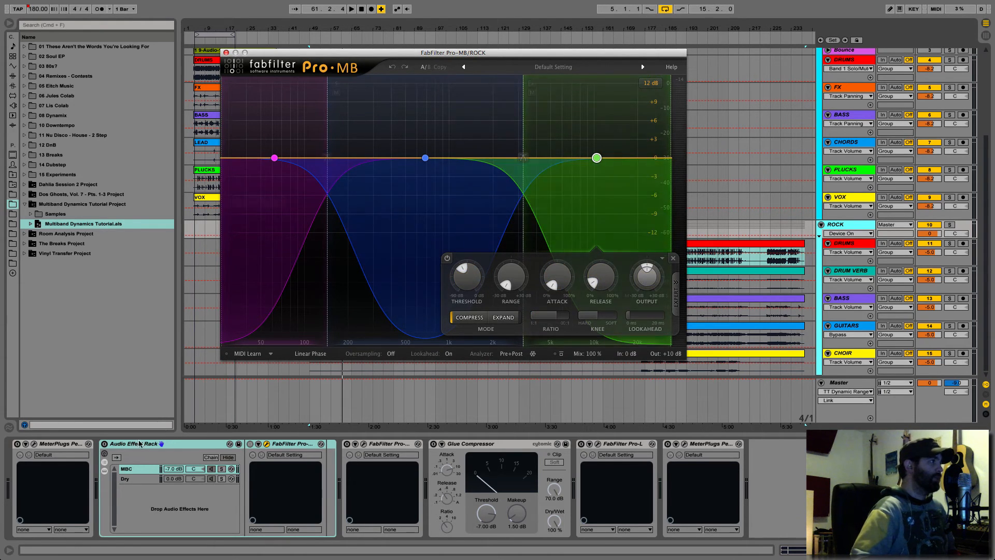
{"action": "left_click", "coordinate": [104, 444]}
{"action": "left_click", "coordinate": [221, 469]}
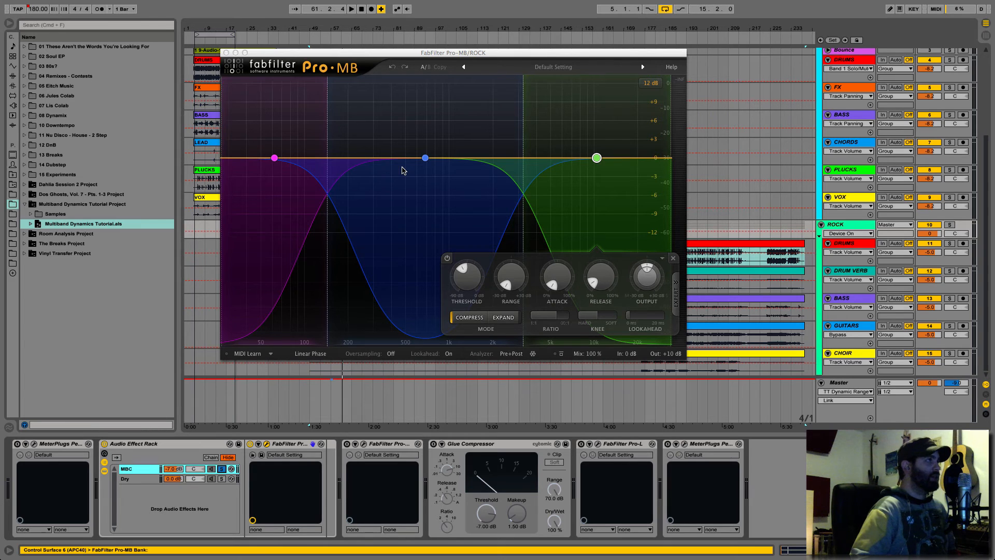
- Play the soloed MBC chain and compare it with Pro-MB's global bypass on and off, ending with processing active and playback stopped
{"action": "key", "text": "space"}
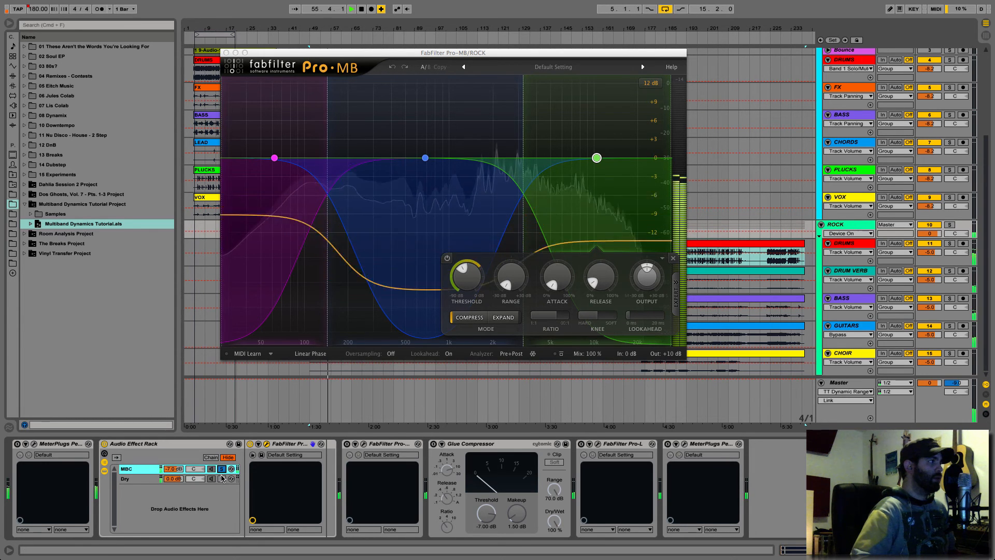
{"action": "left_click", "coordinate": [562, 355]}
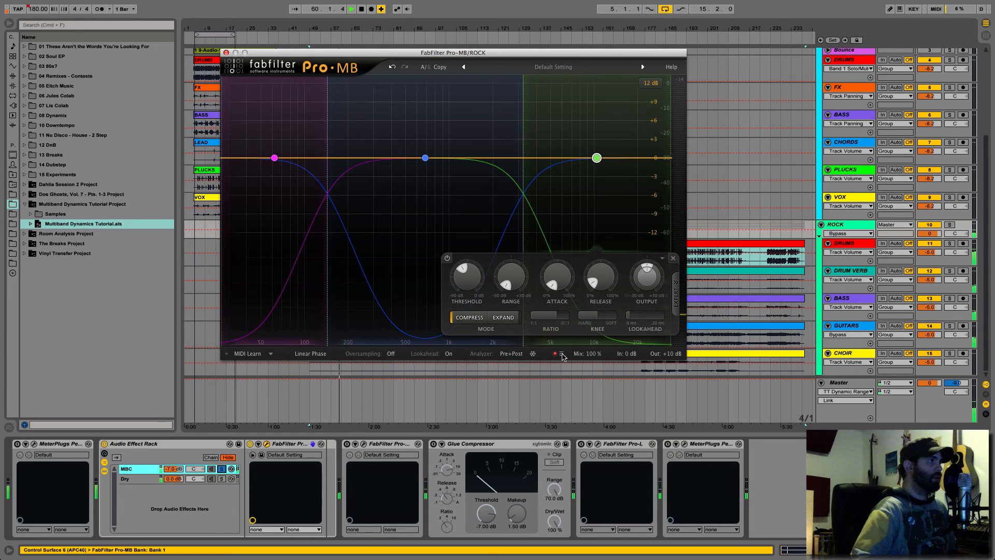
{"action": "left_click", "coordinate": [561, 354]}
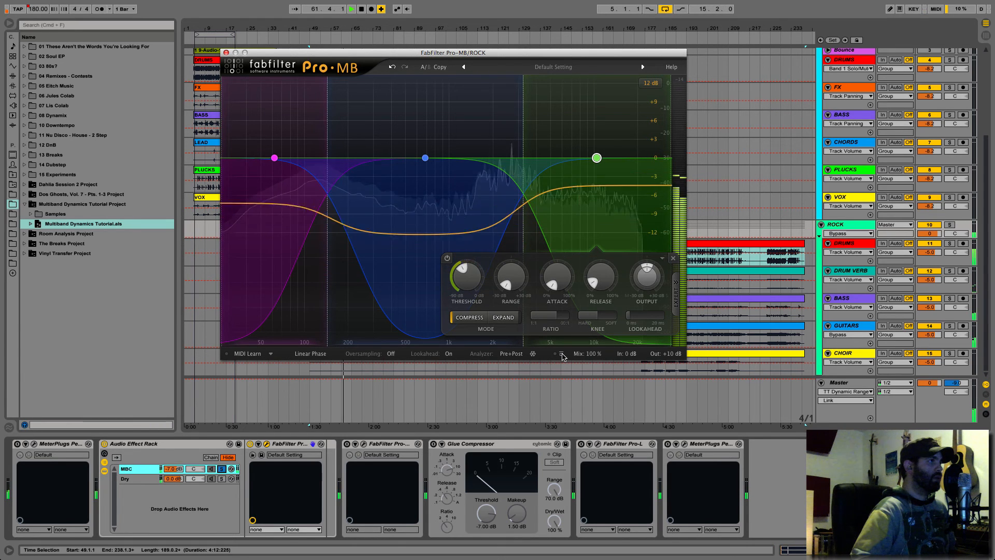
{"action": "left_click", "coordinate": [562, 355]}
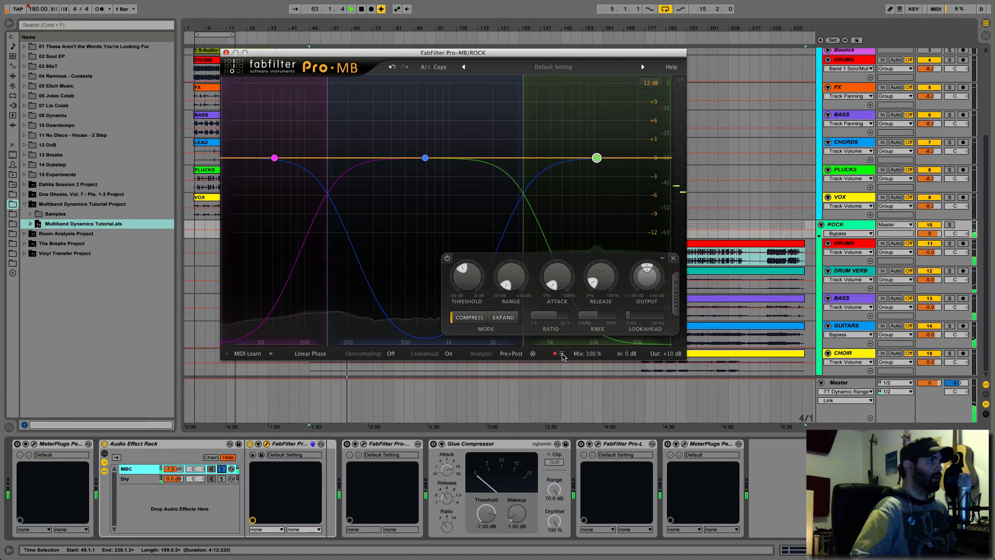
{"action": "left_click", "coordinate": [561, 355]}
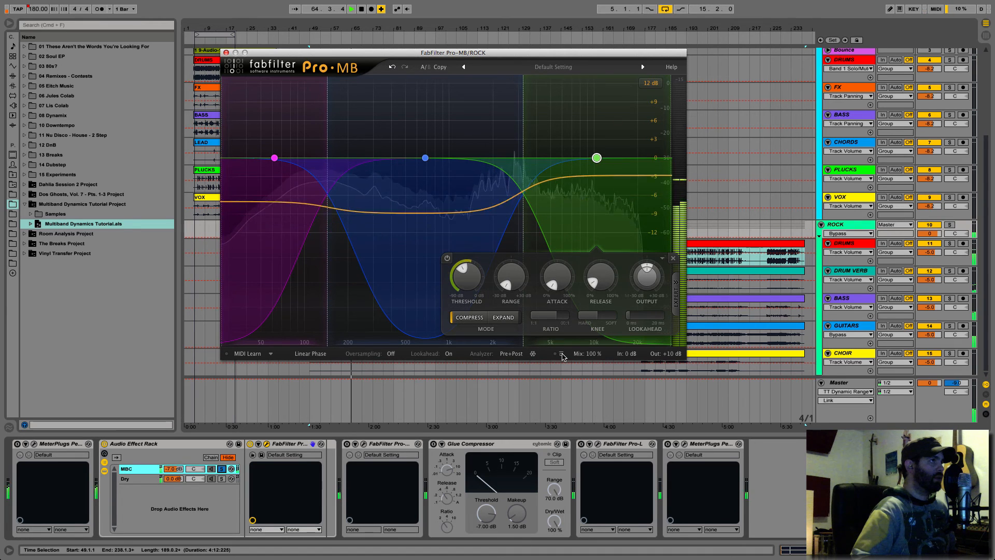
{"action": "key", "text": "space"}
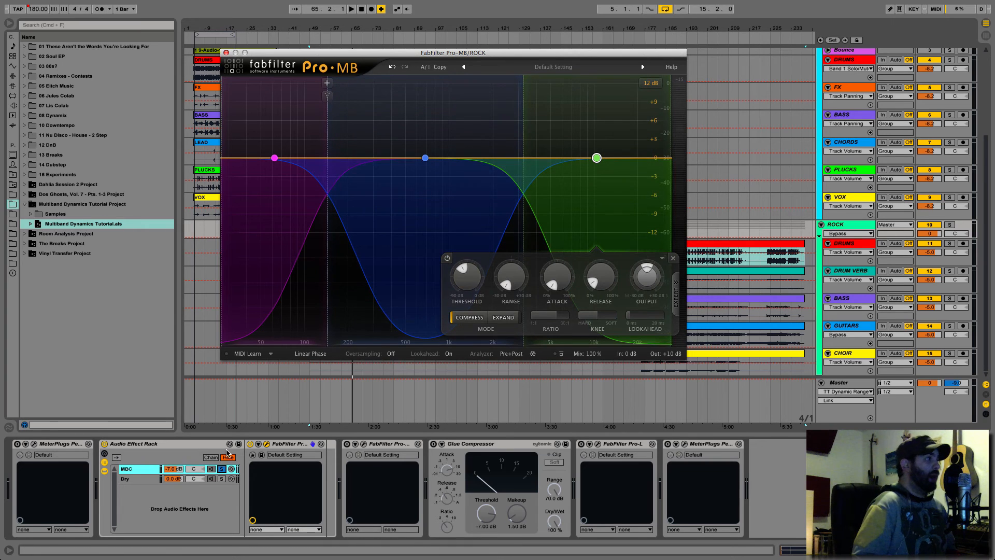
- Unsolo the MBC chain, lower its volume to -inf dB, and blend it up to -7.0 dB against the Dry chain during playback
{"action": "left_click", "coordinate": [222, 469]}
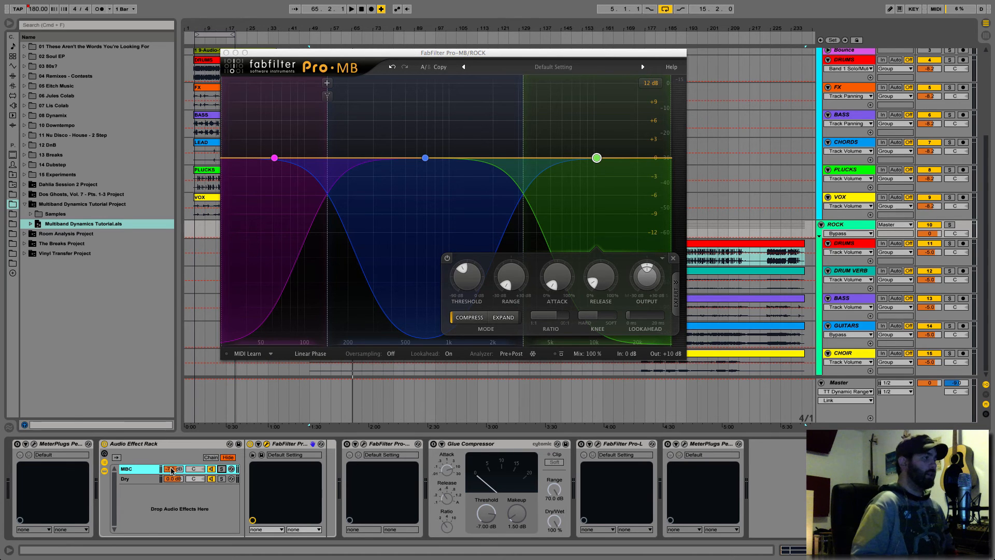
{"action": "left_click_drag", "start_coordinate": [172, 470], "coordinate": [172, 492]}
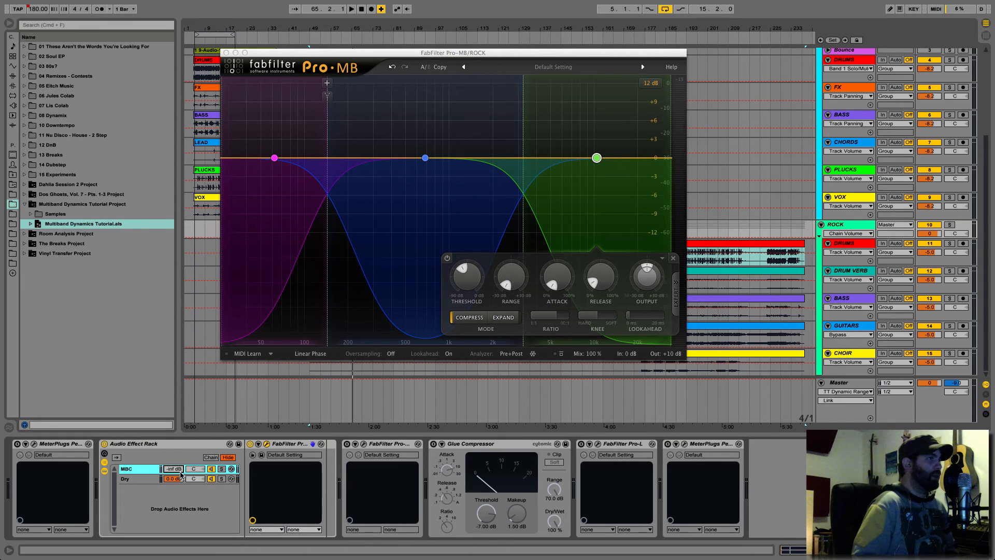
{"action": "key", "text": "space"}
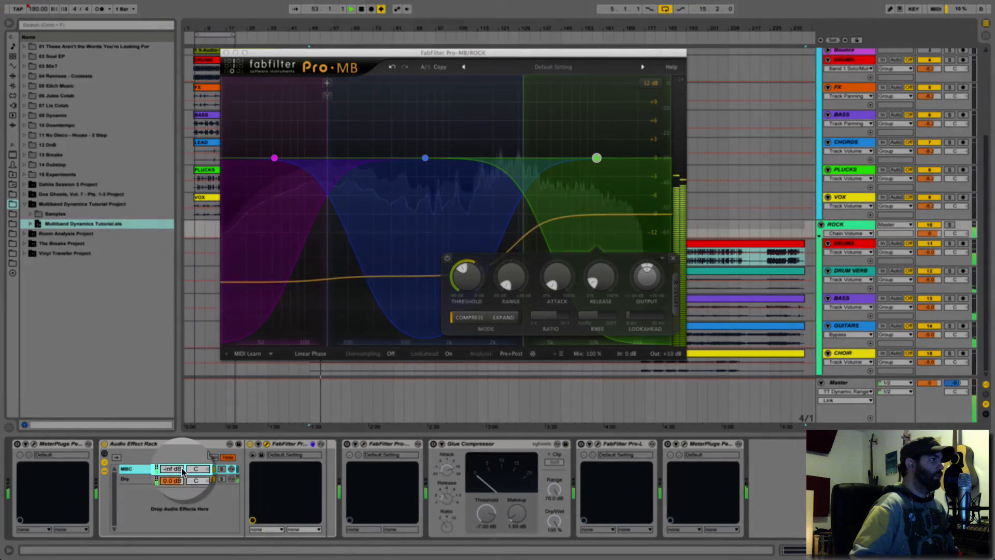
{"action": "mouse_move", "coordinate": [182, 472]}
{"action": "left_mouse_down"}
{"action": "mouse_move", "coordinate": [182, 444]}
{"action": "mouse_move", "coordinate": [174, 467]}
{"action": "left_mouse_up"}
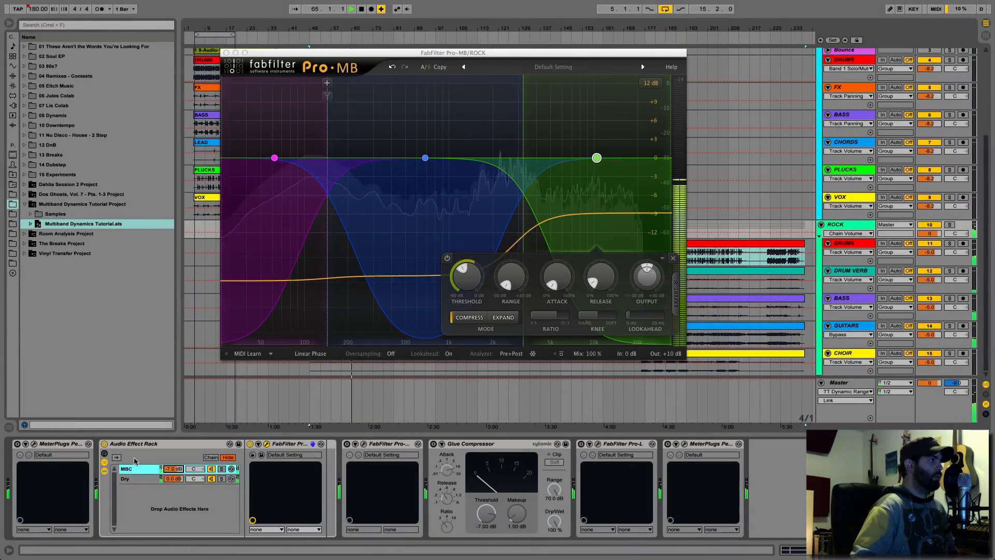
- Compare ROCK playback with the Audio Effect Rack off and on, ending with it on and playback stopped, and close the Pro-MB window
{"action": "left_click", "coordinate": [105, 444]}
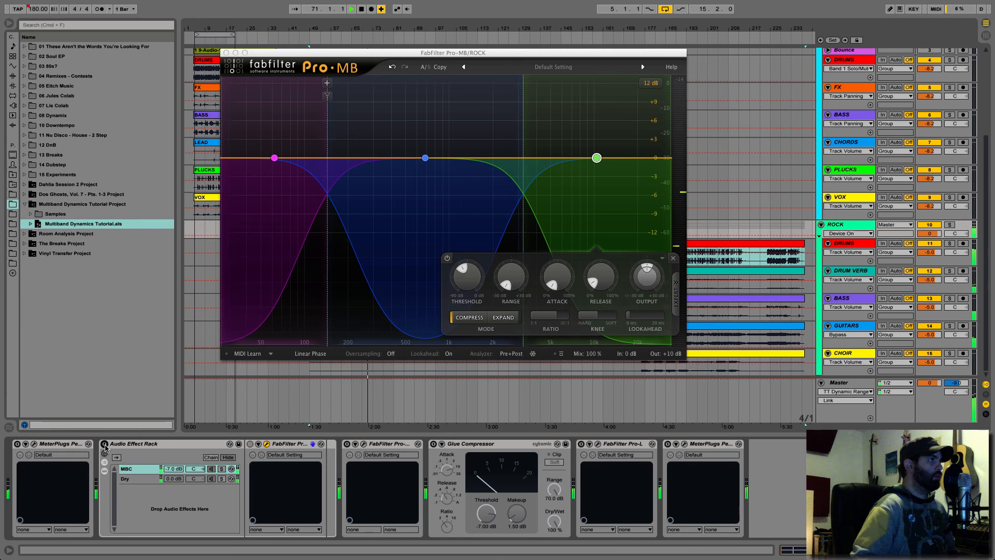
{"action": "left_click", "coordinate": [104, 444]}
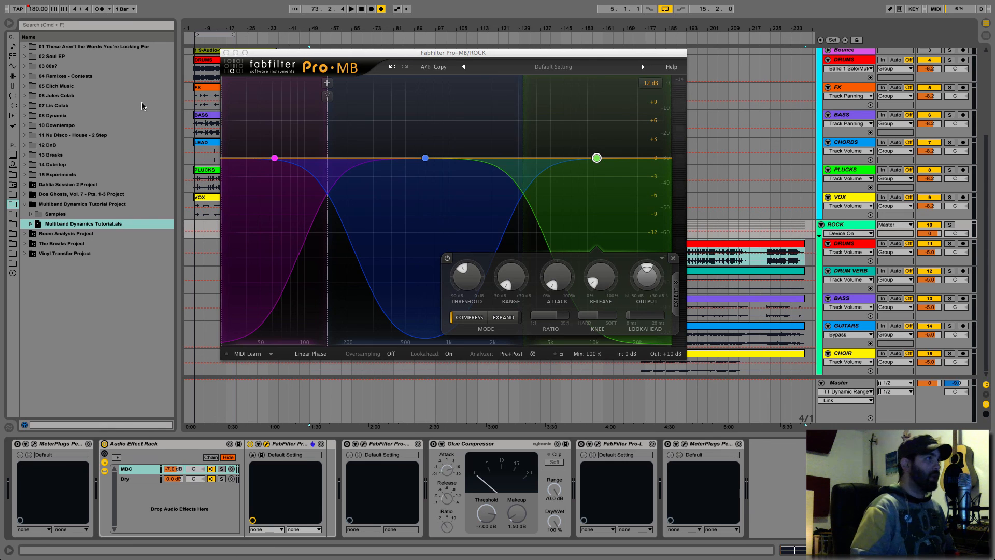
{"action": "left_click", "coordinate": [226, 53]}
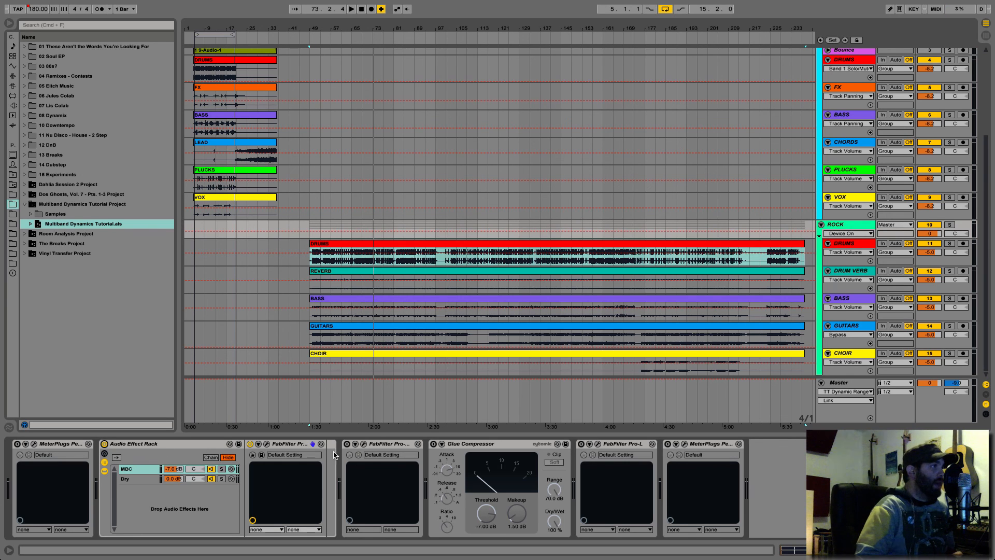
- View the second Pro-MB in the ROCK chain, close its window, and select the Glue Compressor after it
{"action": "left_click", "coordinate": [366, 444]}
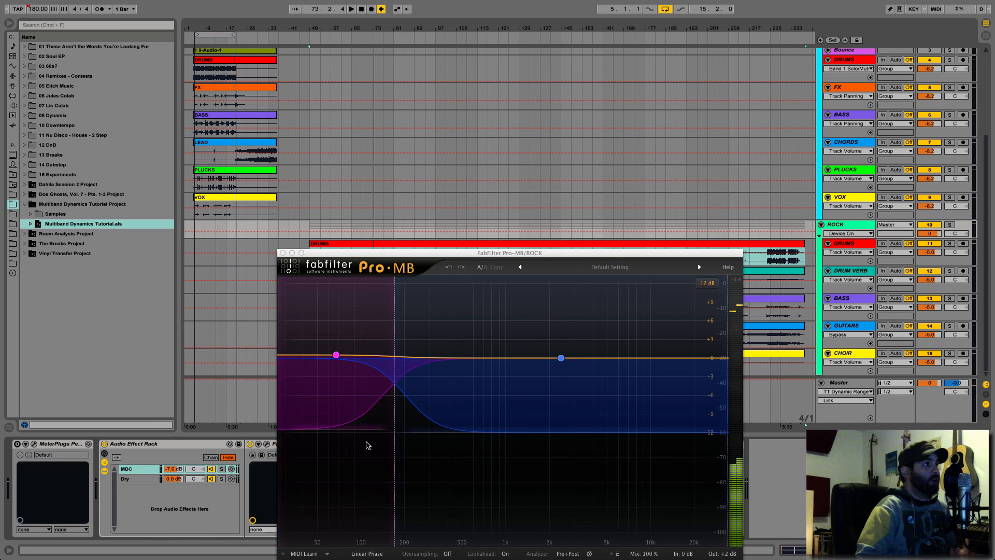
{"action": "left_click", "coordinate": [282, 253]}
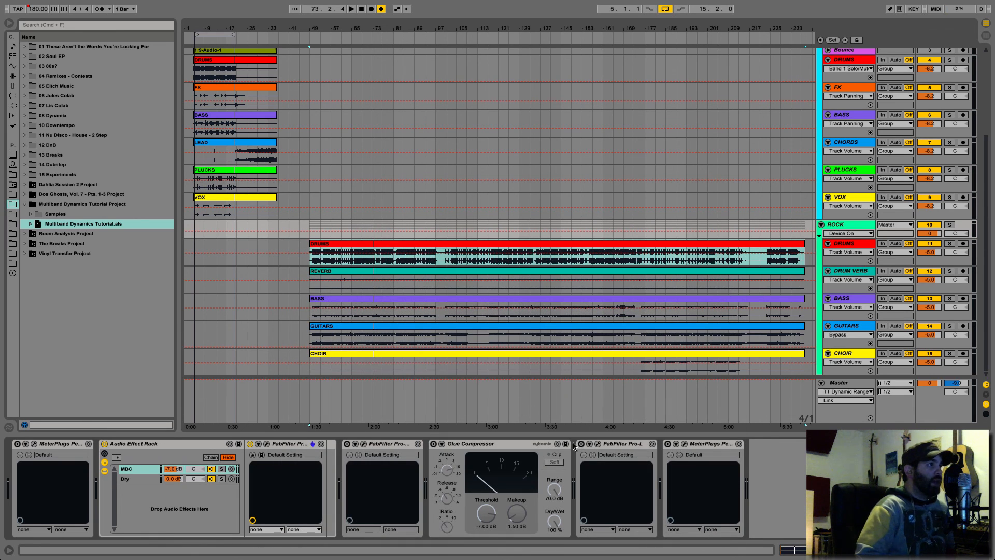
{"action": "left_click", "coordinate": [479, 445]}
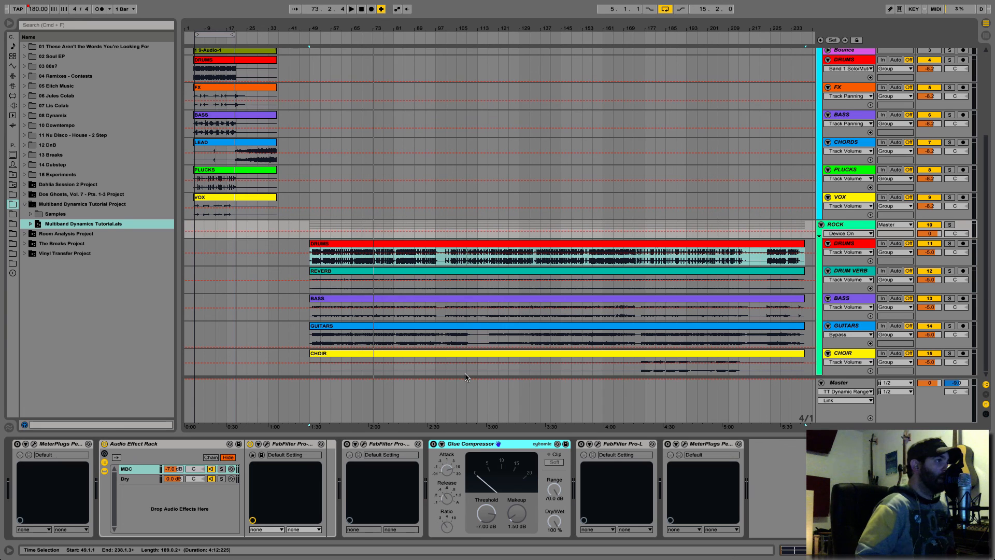
- Select the ELECTRO group track to show its device chain
{"action": "scroll", "coordinate": [766, 89], "scroll_direction": "up", "scroll_amount": 5}
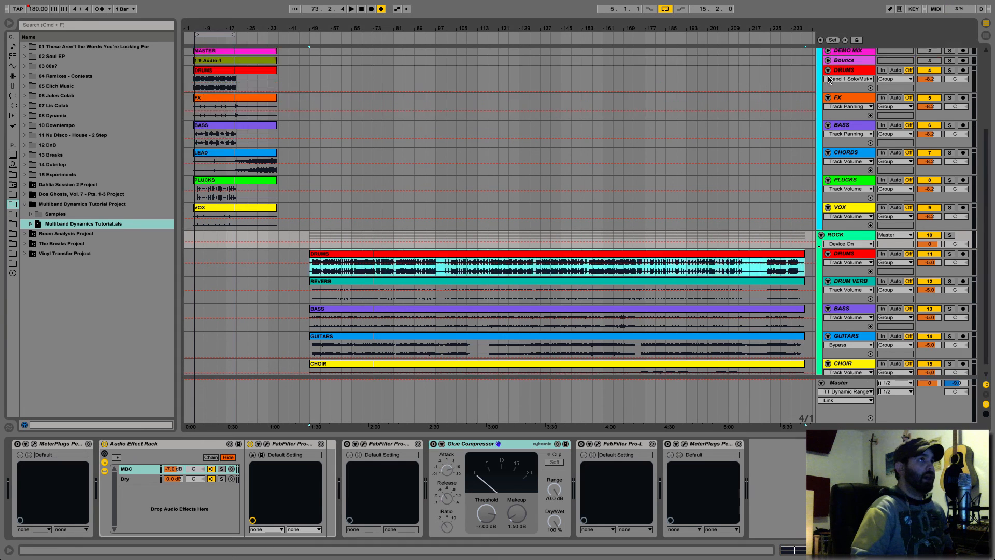
{"action": "left_click", "coordinate": [840, 59]}
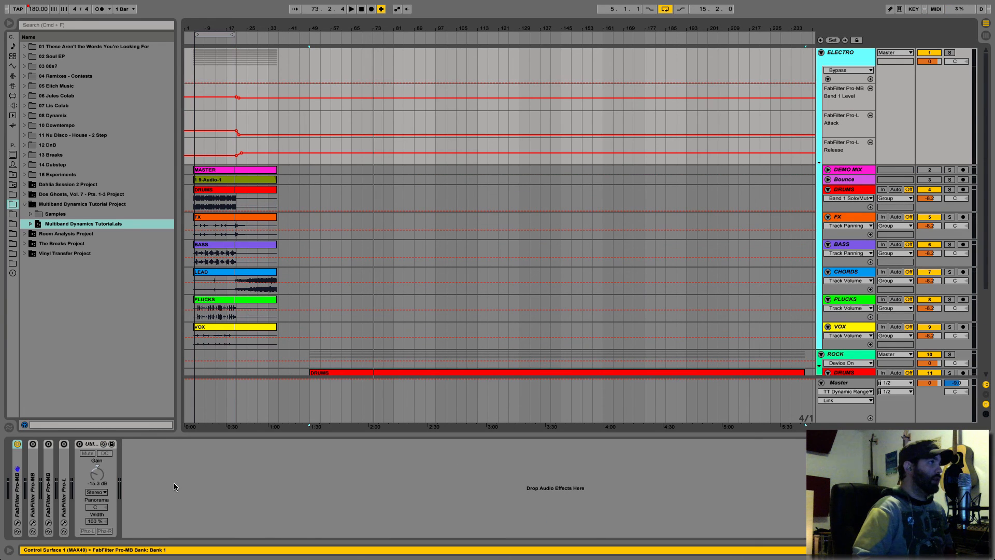